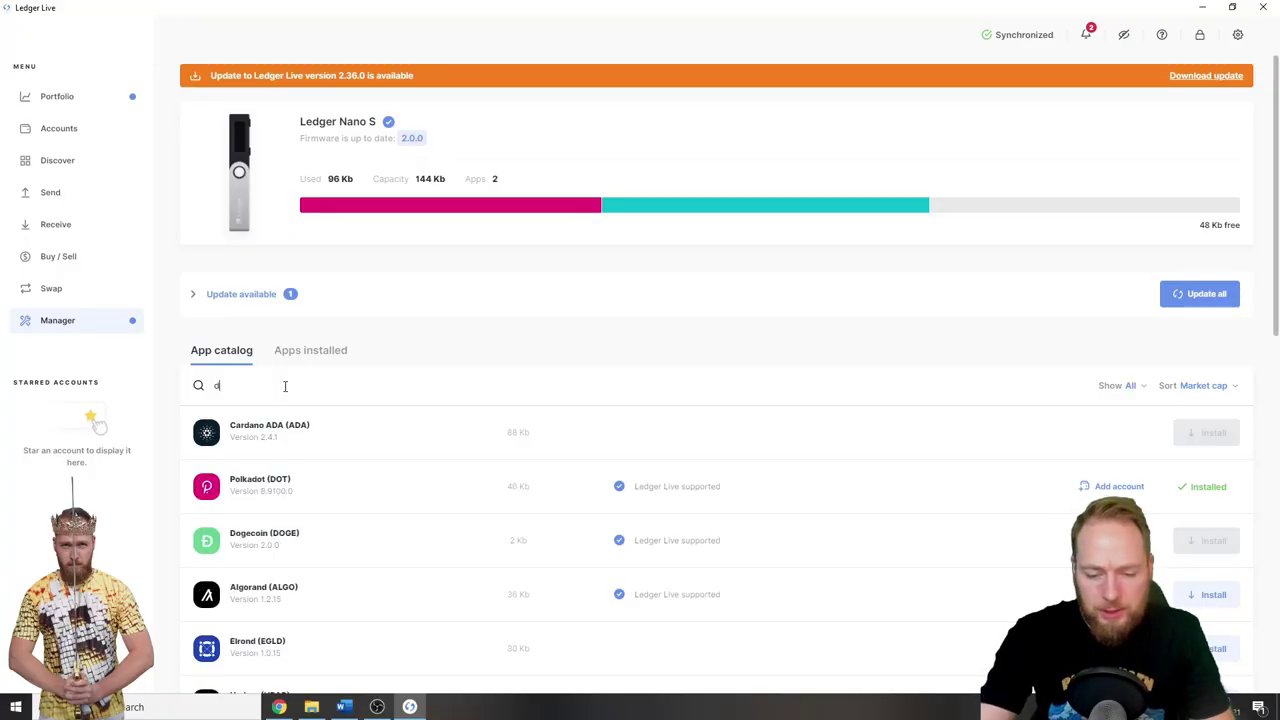
# - Clear the 'doge' catalog search and list the Nano S's installed apps: Ethereum and Polkadot, 48 Kb free
pyautogui.write('oge')
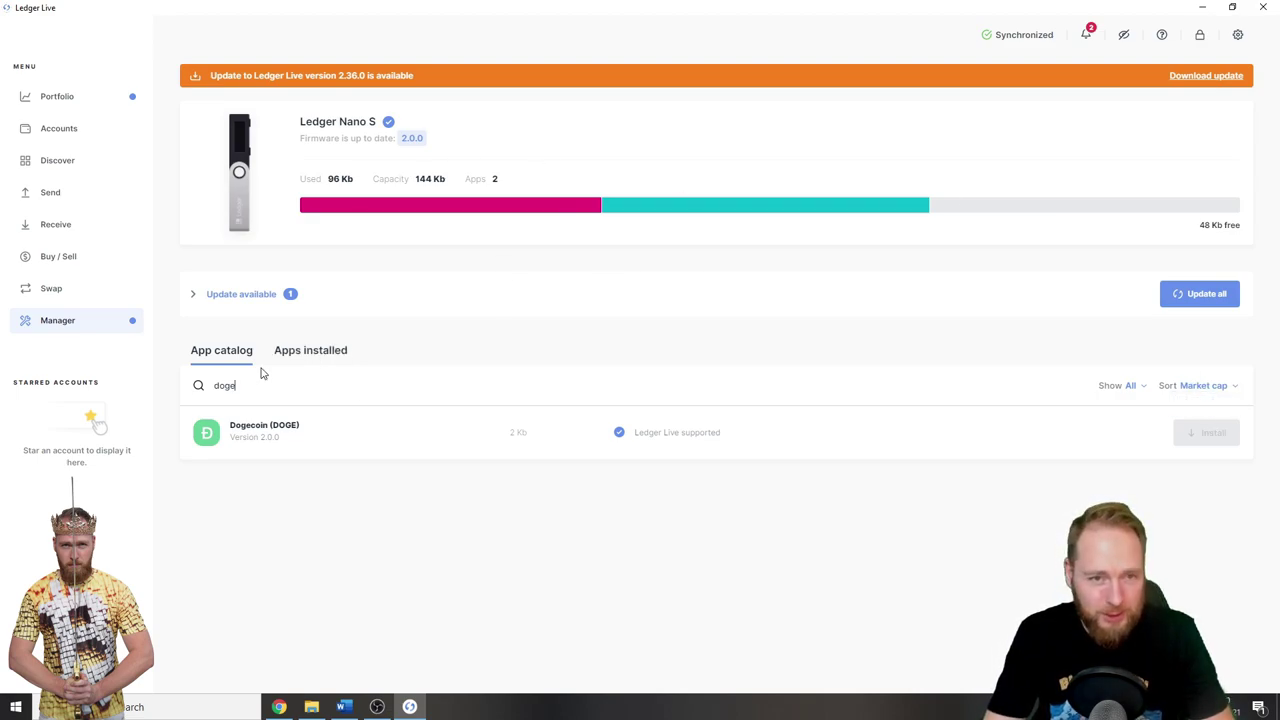
pyautogui.press('BackSpace')
pyautogui.press('BackSpace')
pyautogui.press('BackSpace')
pyautogui.press('BackSpace')
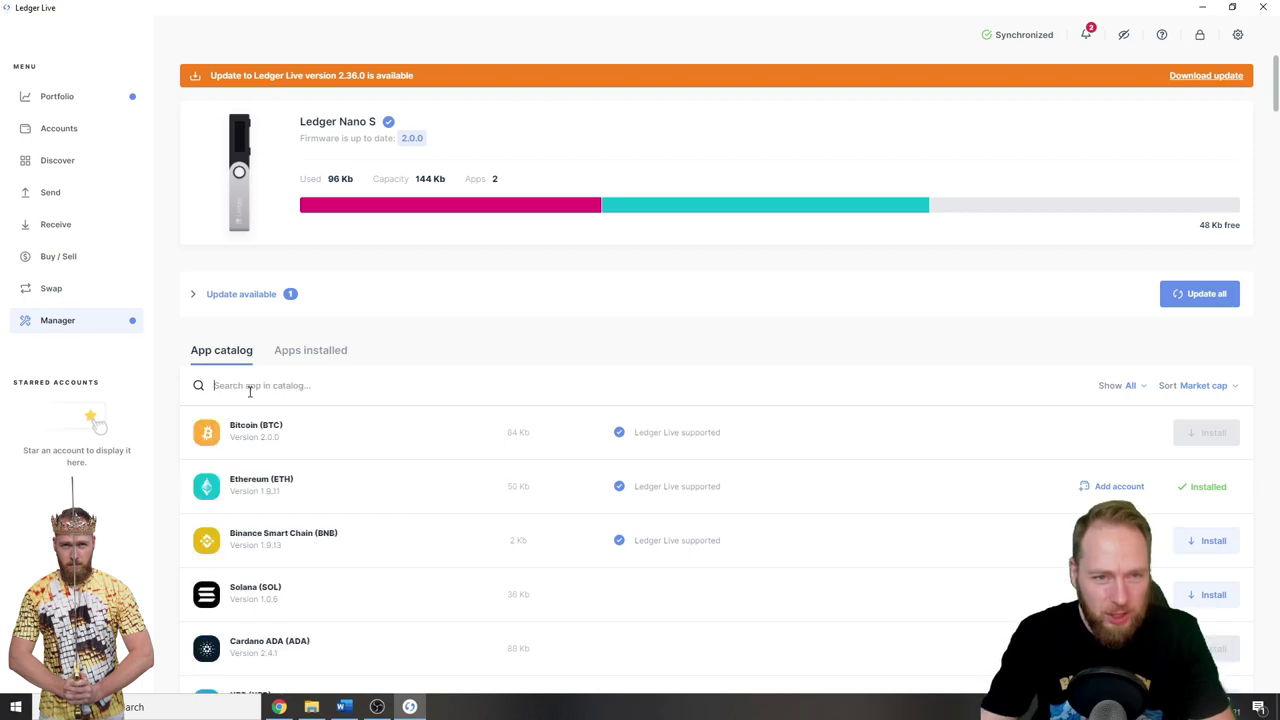
pyautogui.click(312, 364)
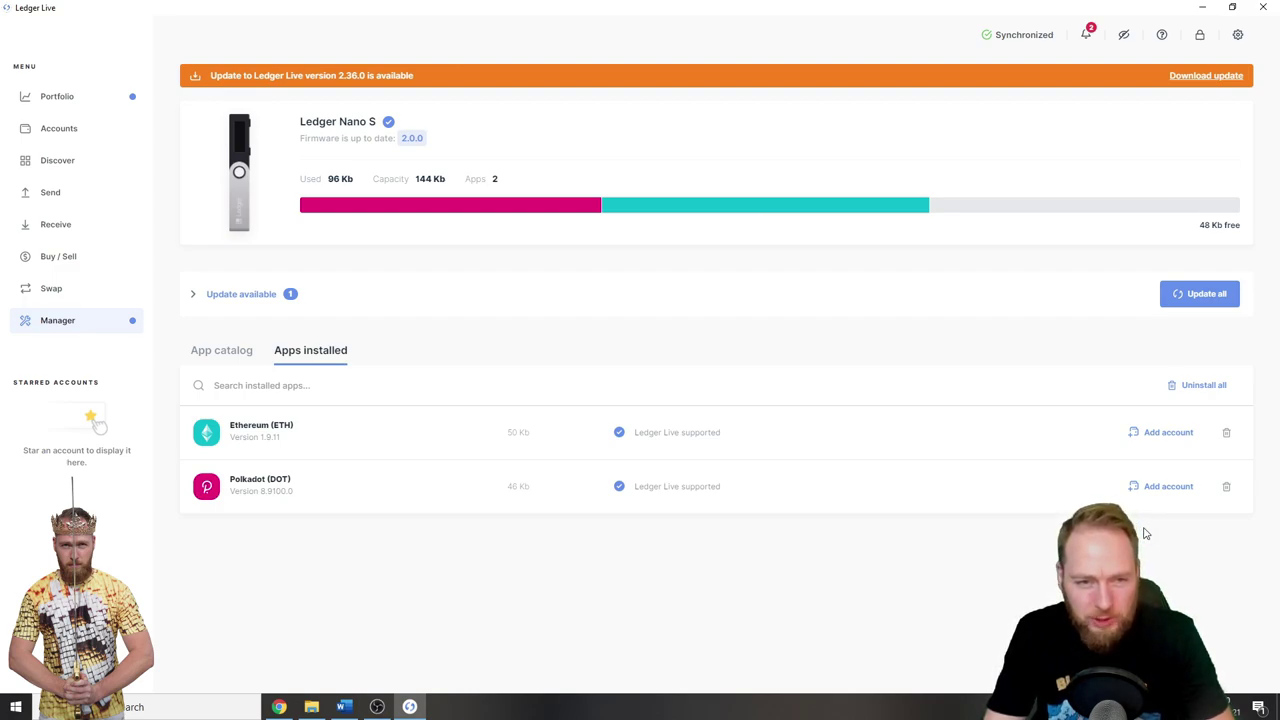
# - Uninstall Polkadot from the Nano S, leaving only Ethereum with 94 Kb free
pyautogui.click(1228, 490)
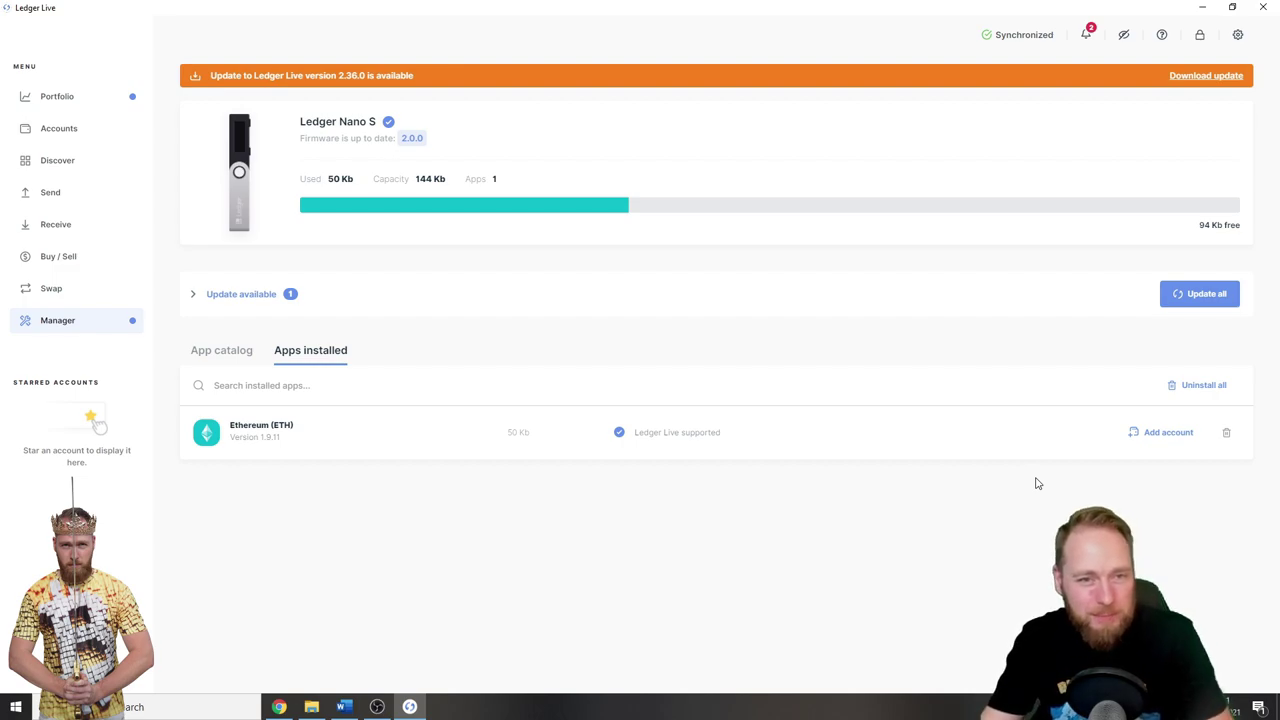
# - Search 'doge', accept installing Dogecoin with Bitcoin, then uninstall Ethereum to free space
pyautogui.click(216, 352)
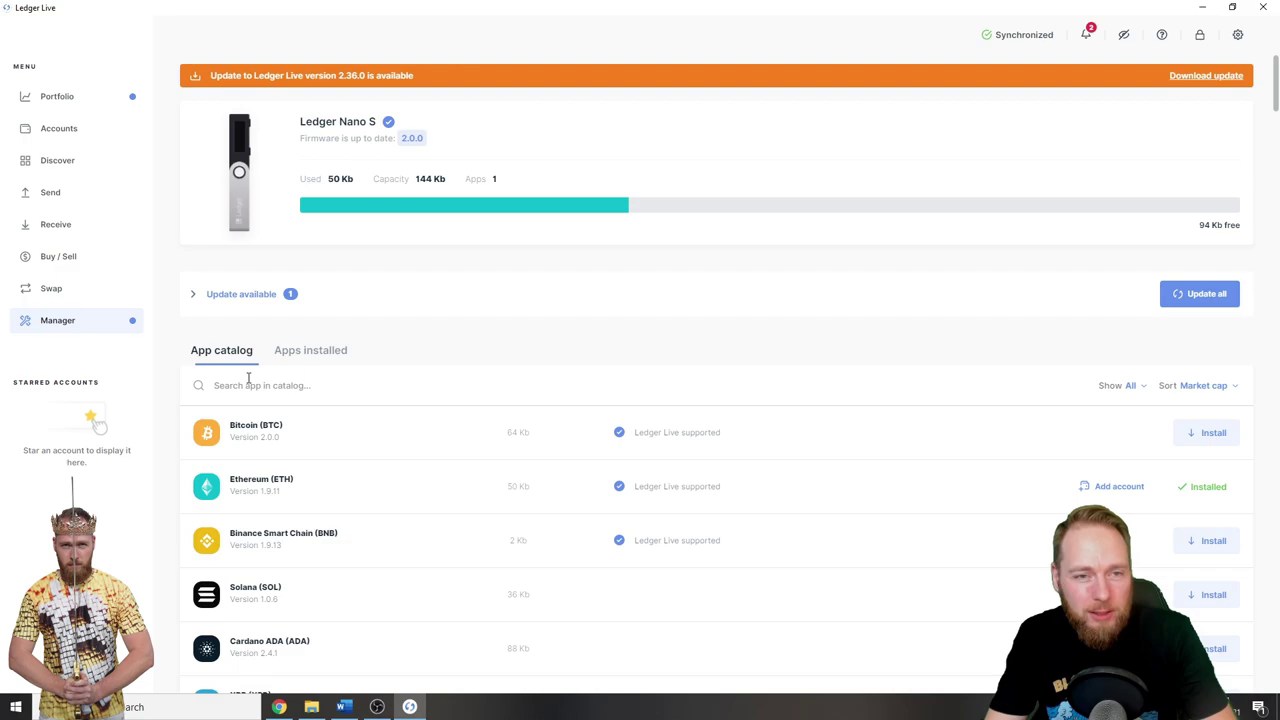
pyautogui.click(257, 385)
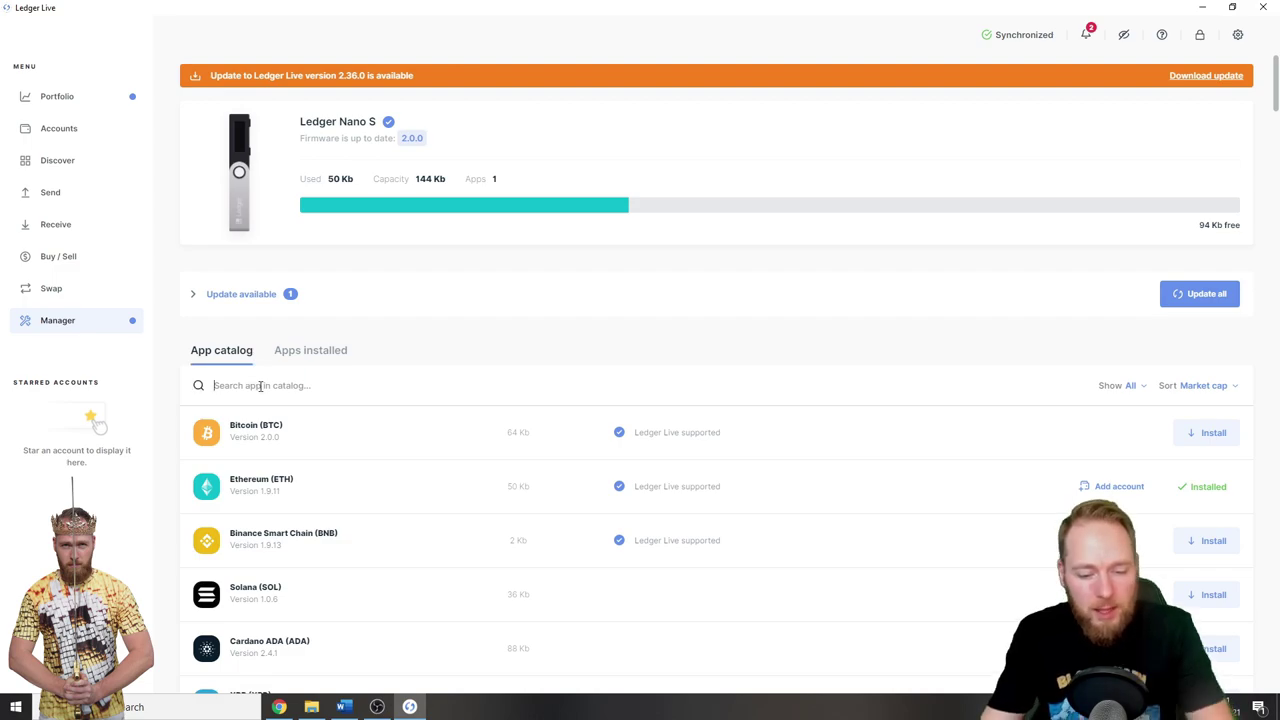
pyautogui.write('doge')
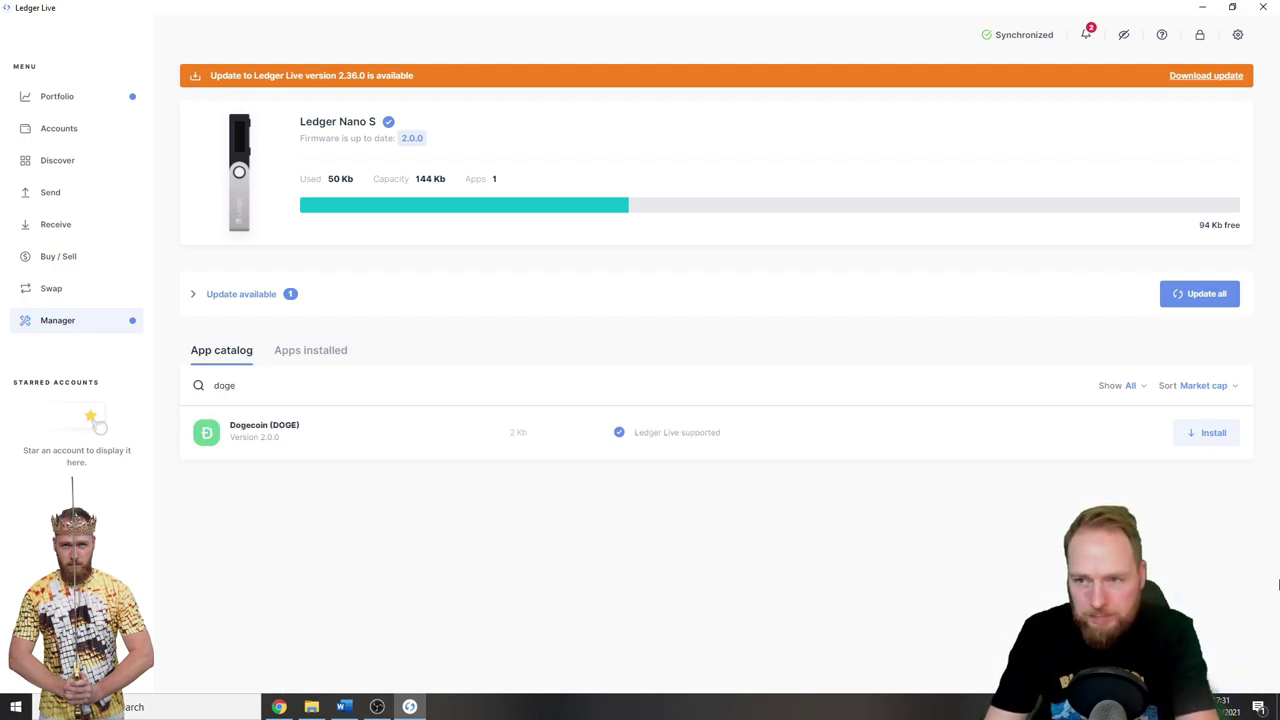
pyautogui.click(1209, 436)
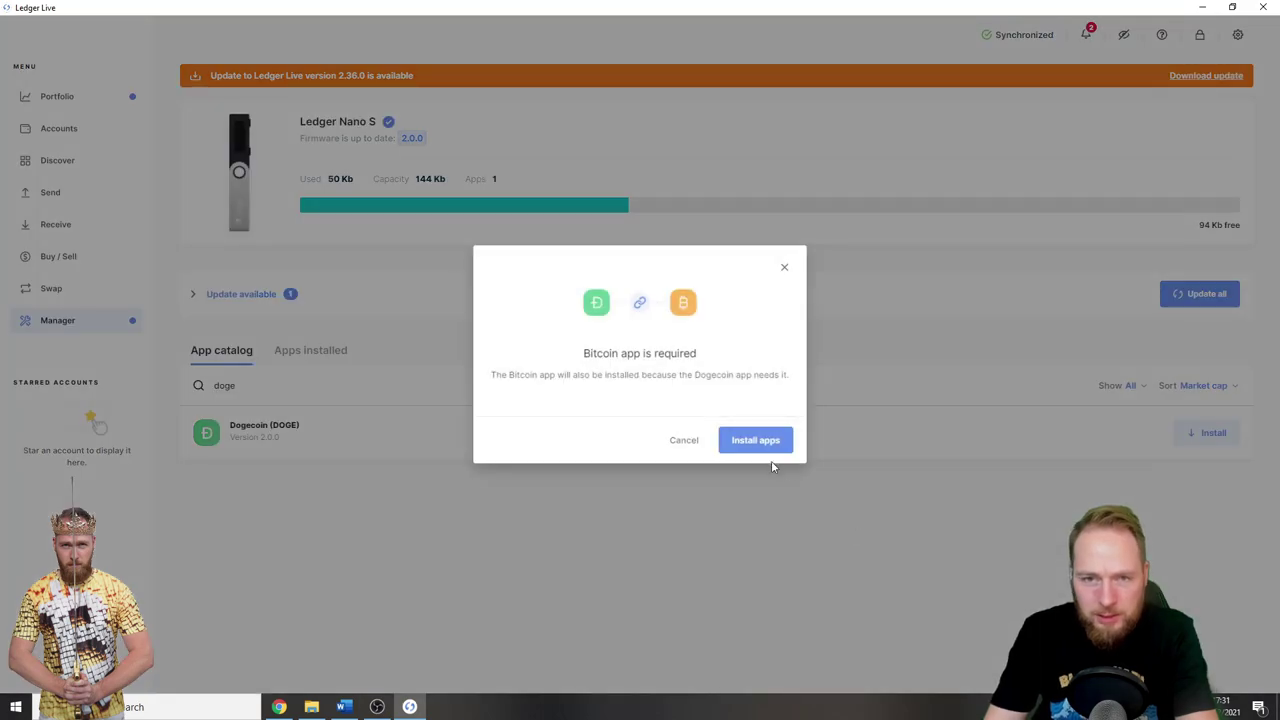
pyautogui.click(730, 445)
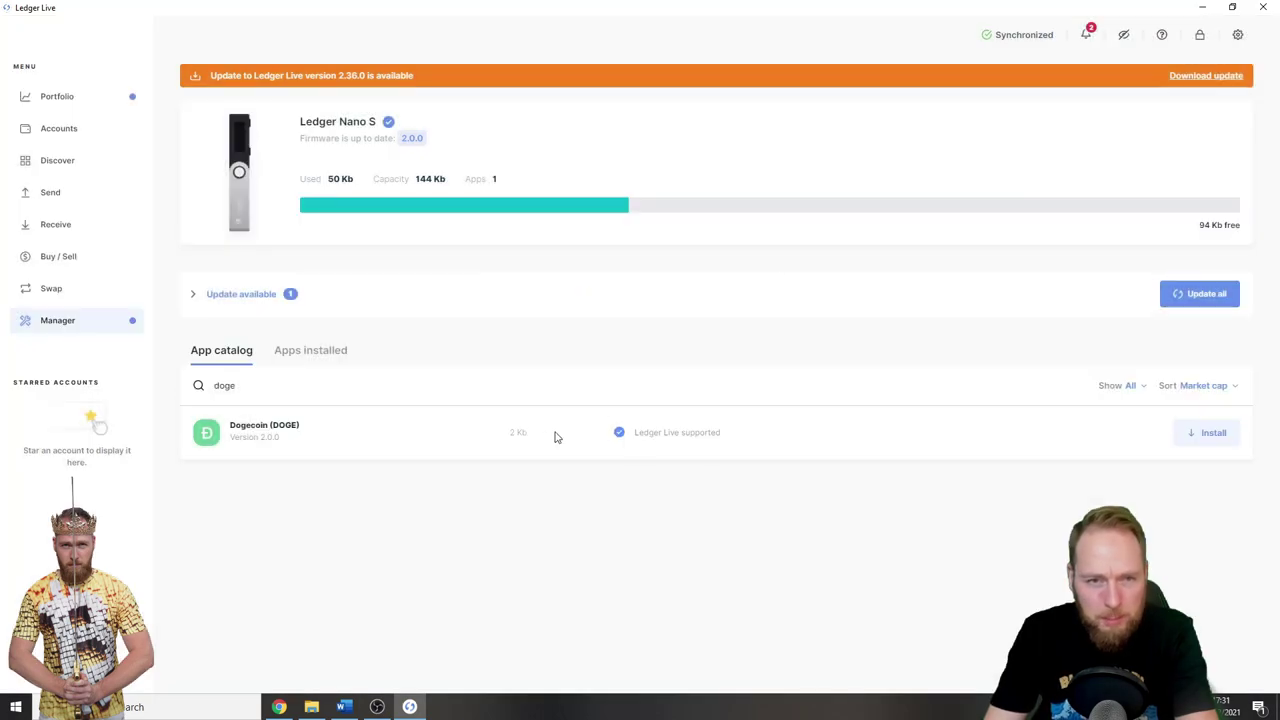
pyautogui.click(310, 352)
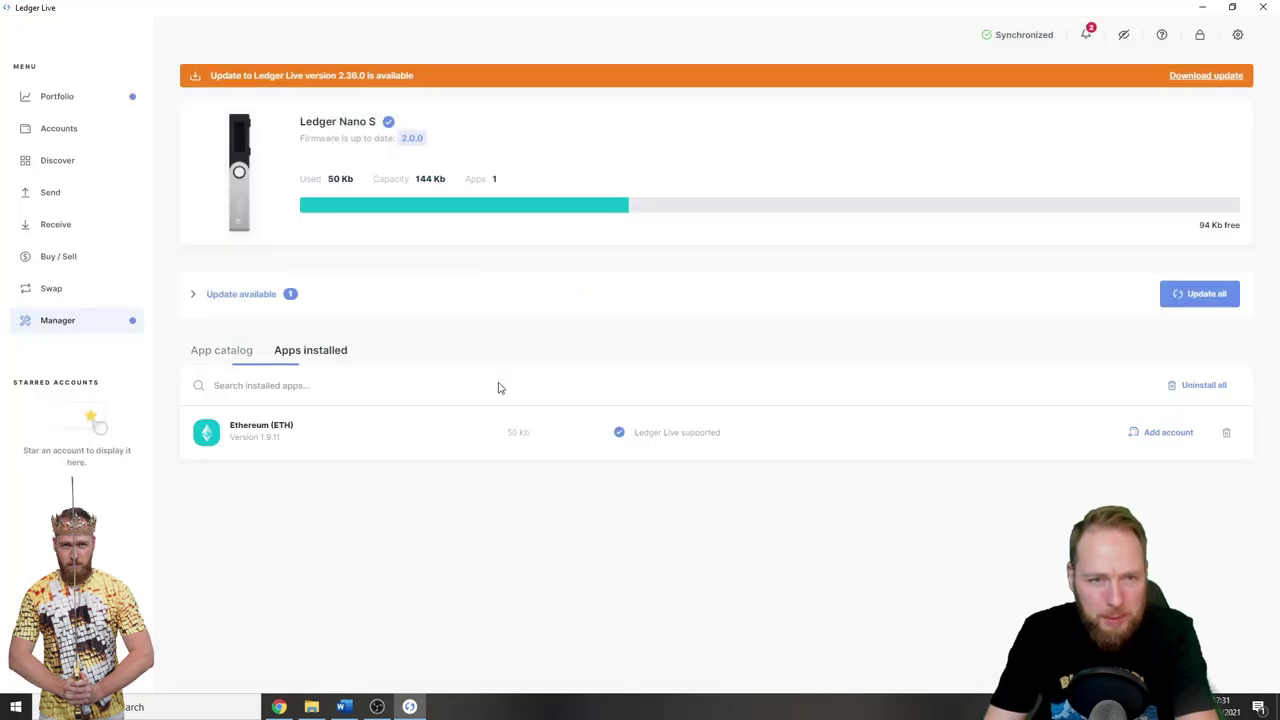
pyautogui.click(1226, 432)
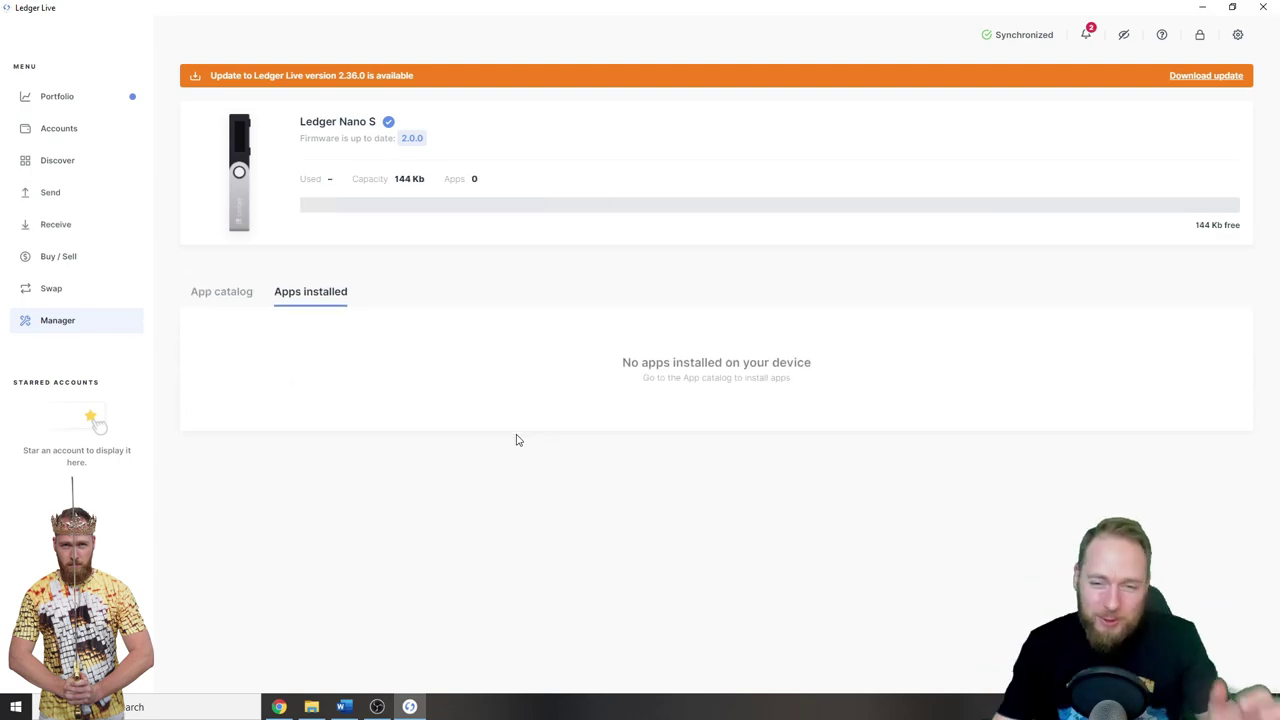
# - Install Bitcoin from the App catalog, then search the catalog for 'doge'
pyautogui.click(212, 293)
pyautogui.click(1210, 375)
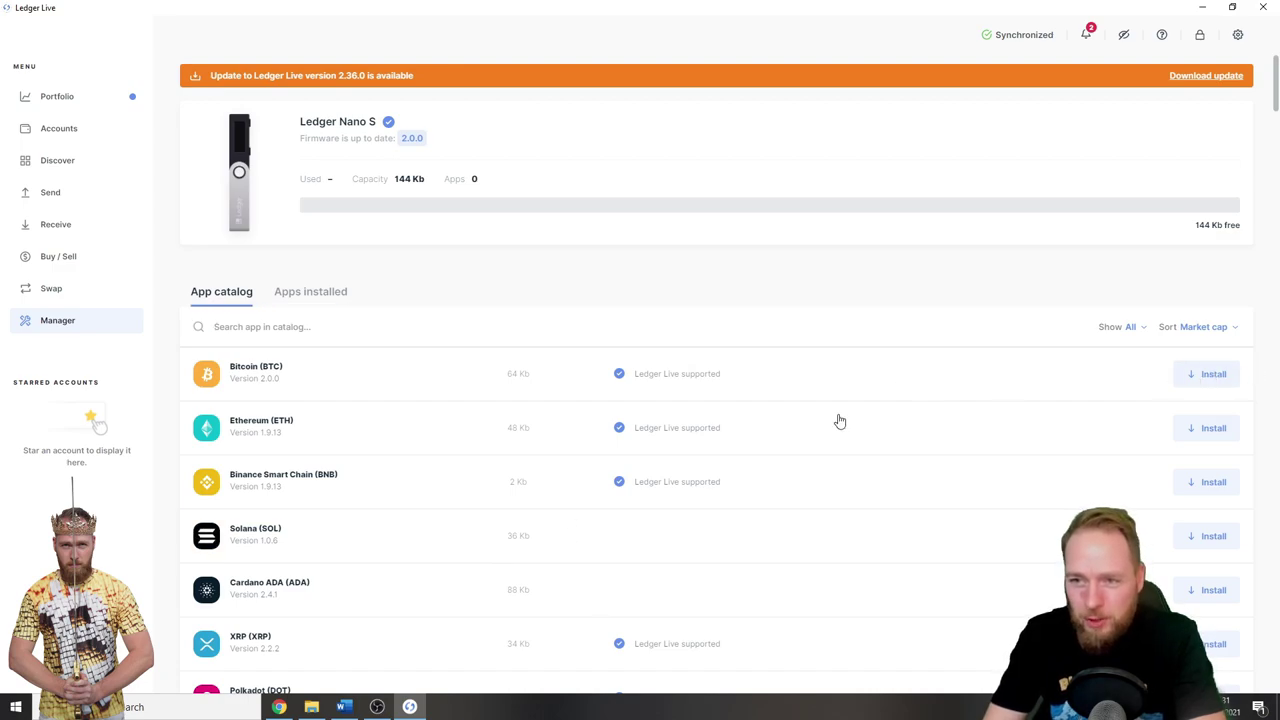
pyautogui.click(292, 326)
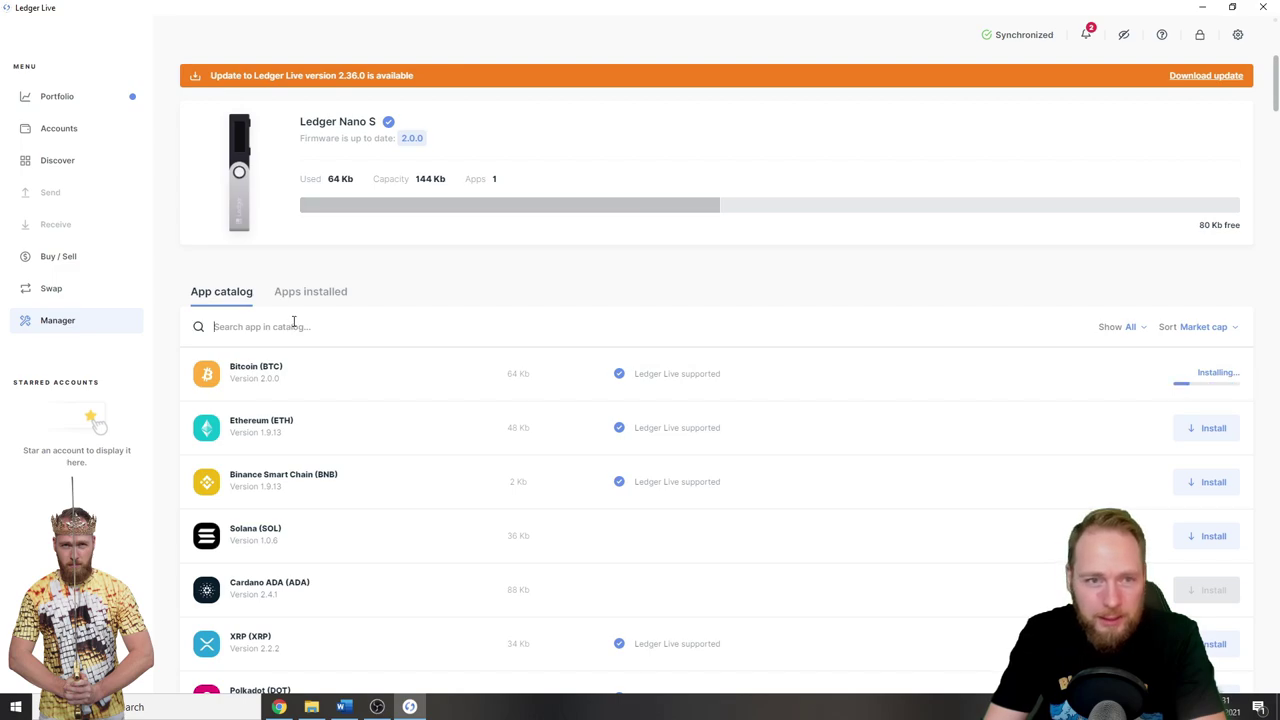
pyautogui.write('doge')
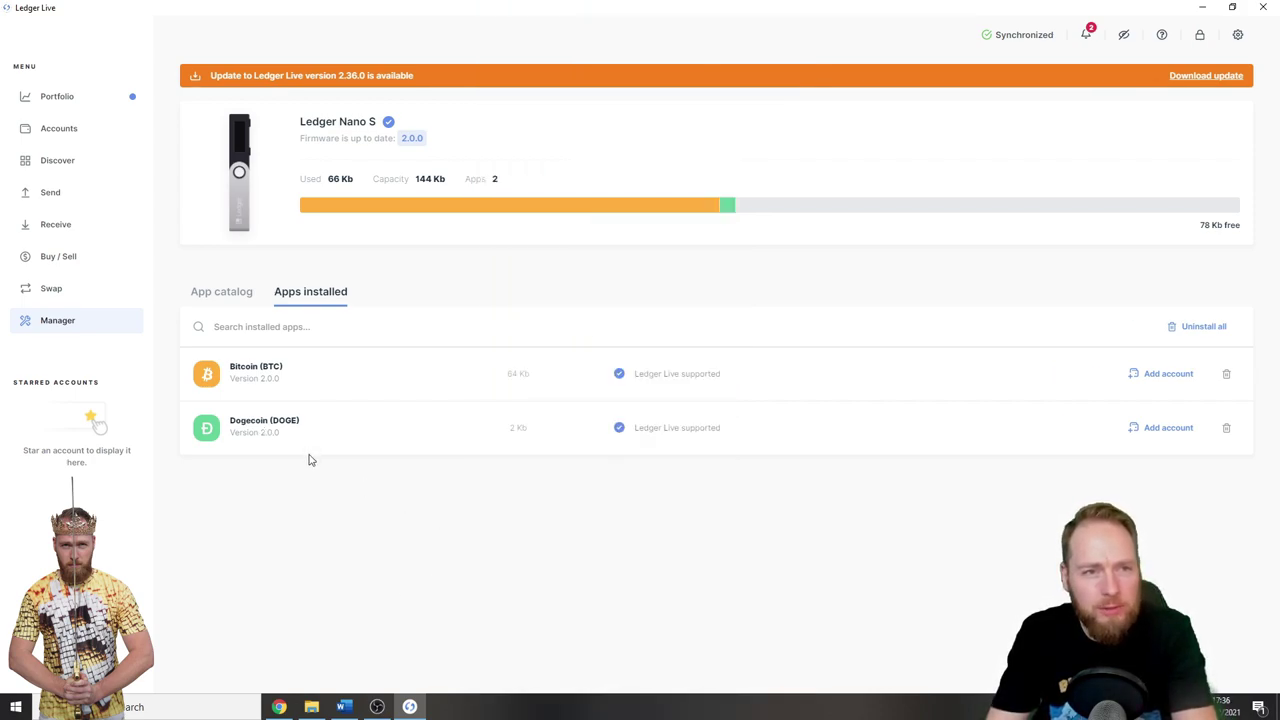
# - Open the Dogecoin 1 account and start a send from it
pyautogui.click(68, 133)
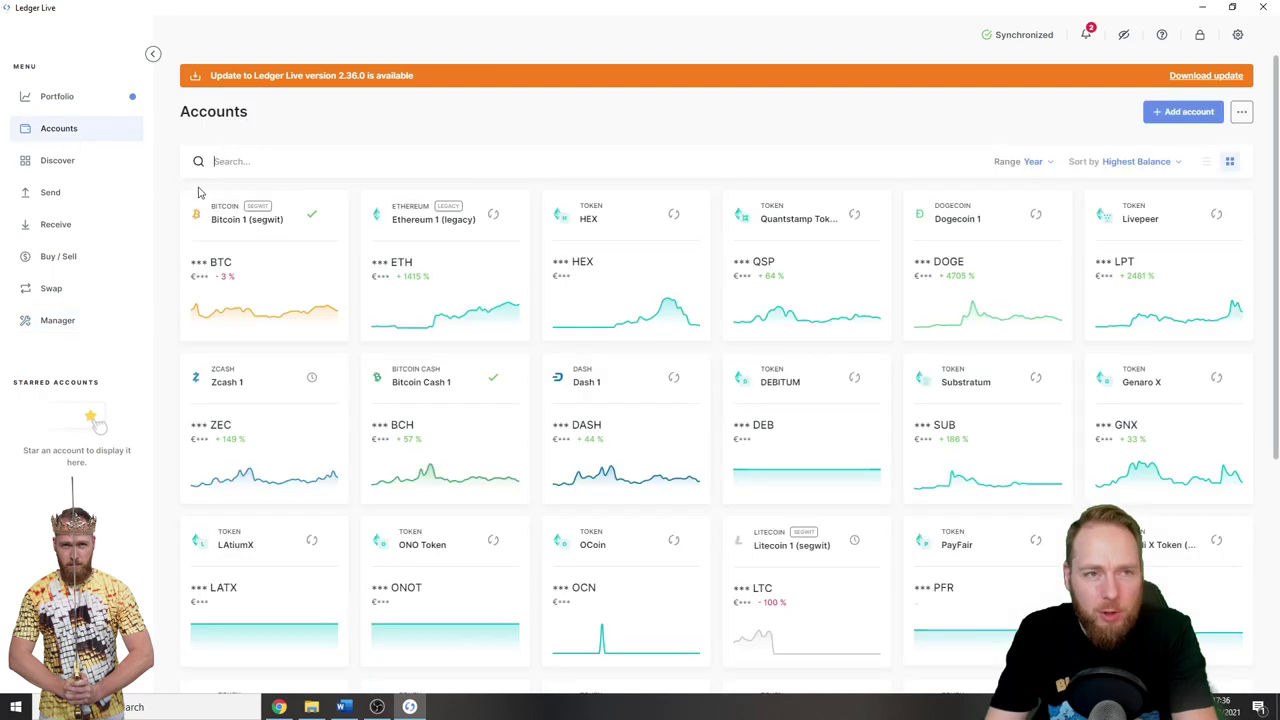
pyautogui.click(957, 250)
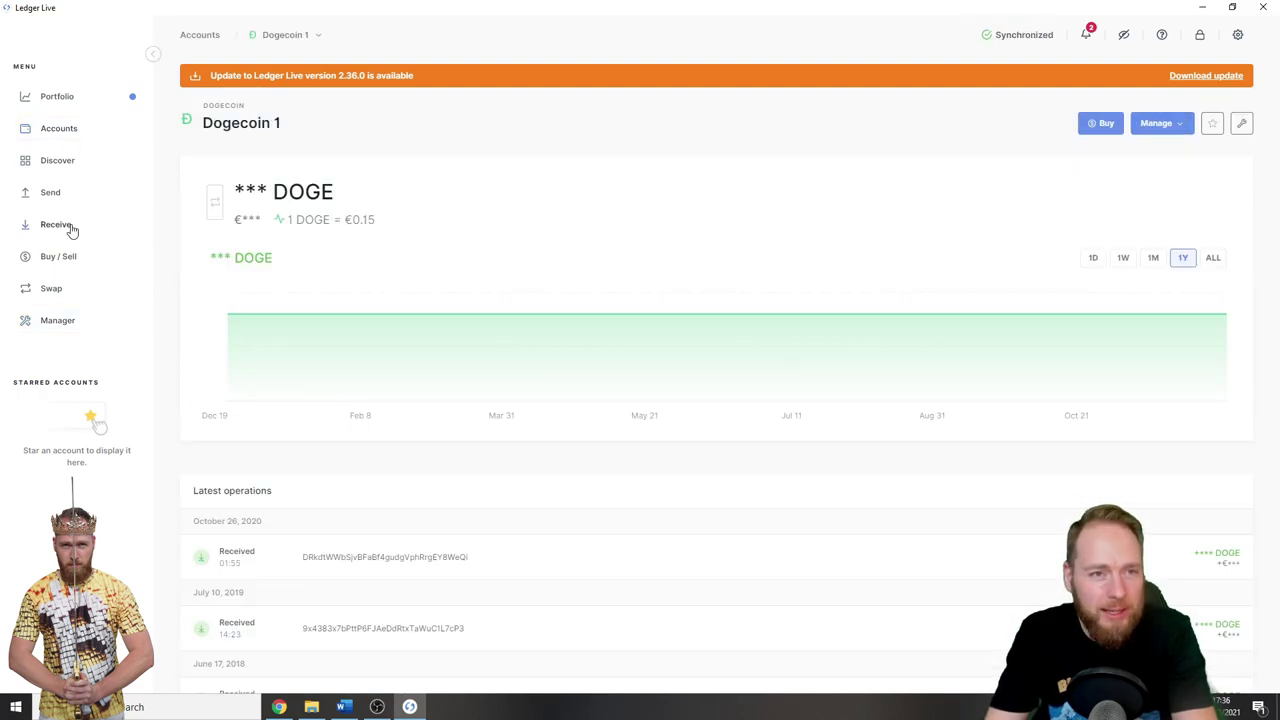
pyautogui.click(60, 193)
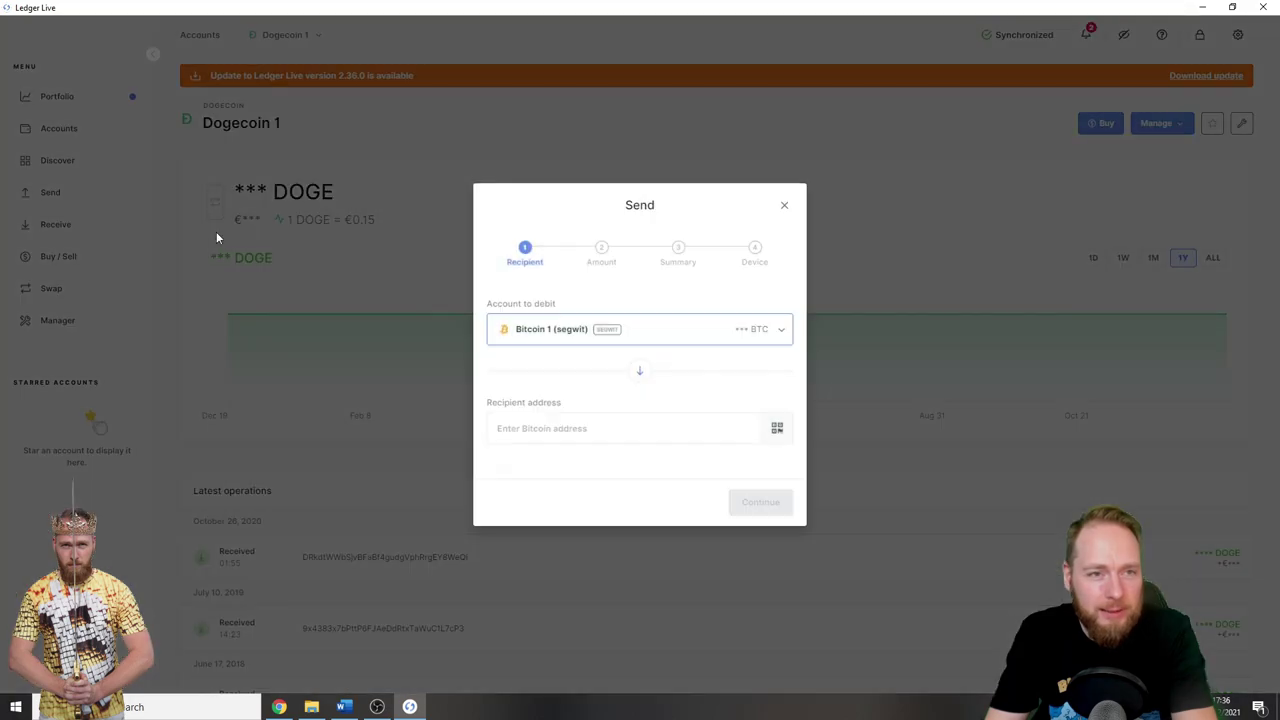
# - Choose Dogecoin 1 as the debit account and paste the Crypto.com deposit address as recipient
pyautogui.click(748, 328)
pyautogui.scroll(-5, 624, 396)
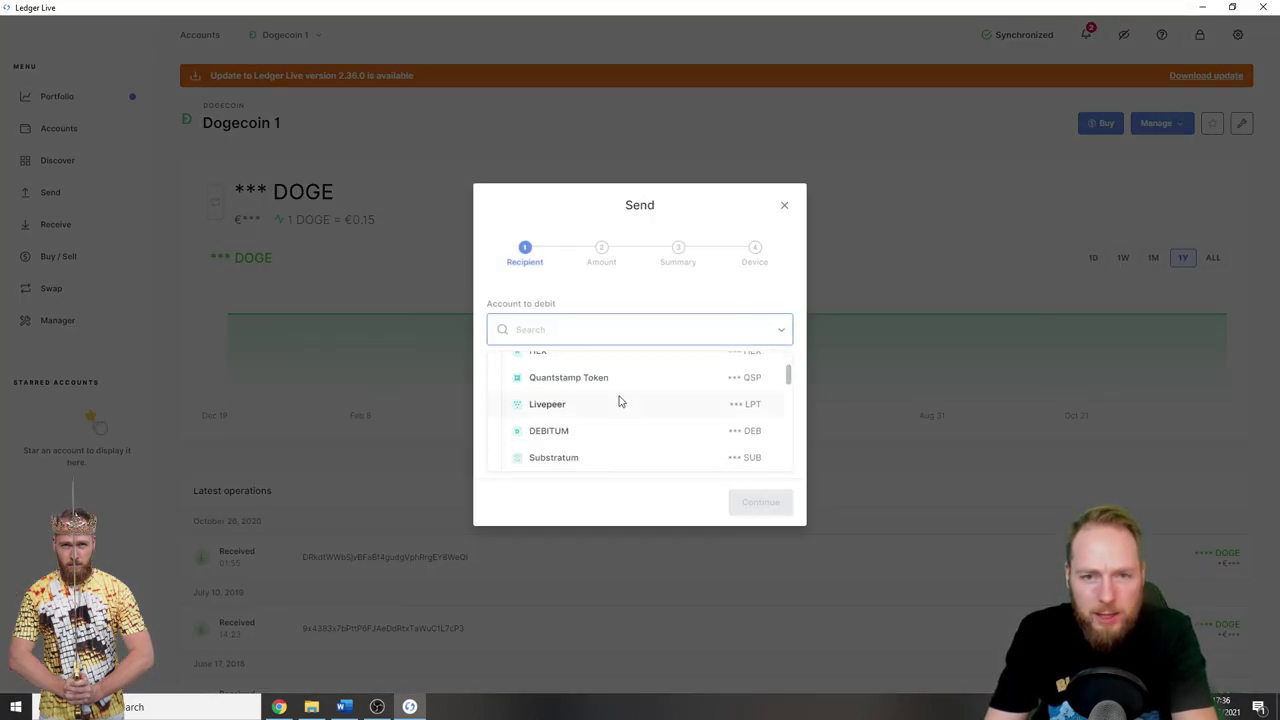
pyautogui.scroll(-6, 622, 398)
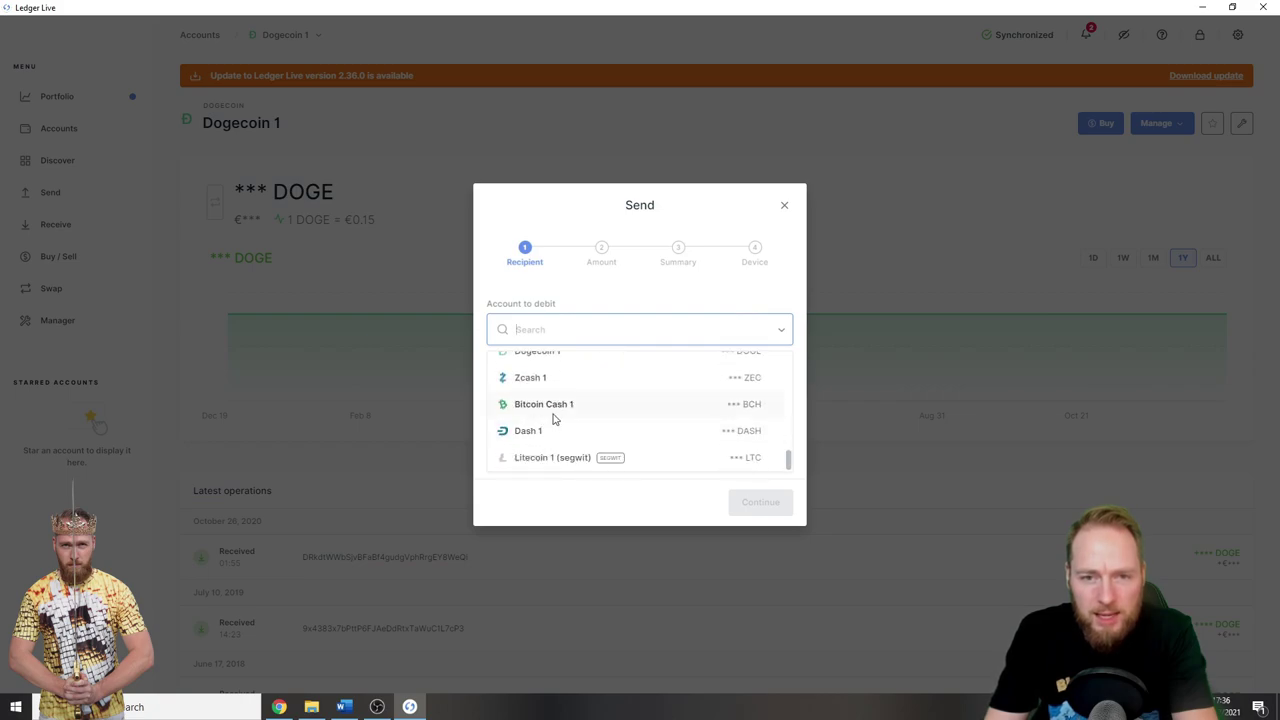
pyautogui.scroll(1, 555, 420)
pyautogui.click(538, 420)
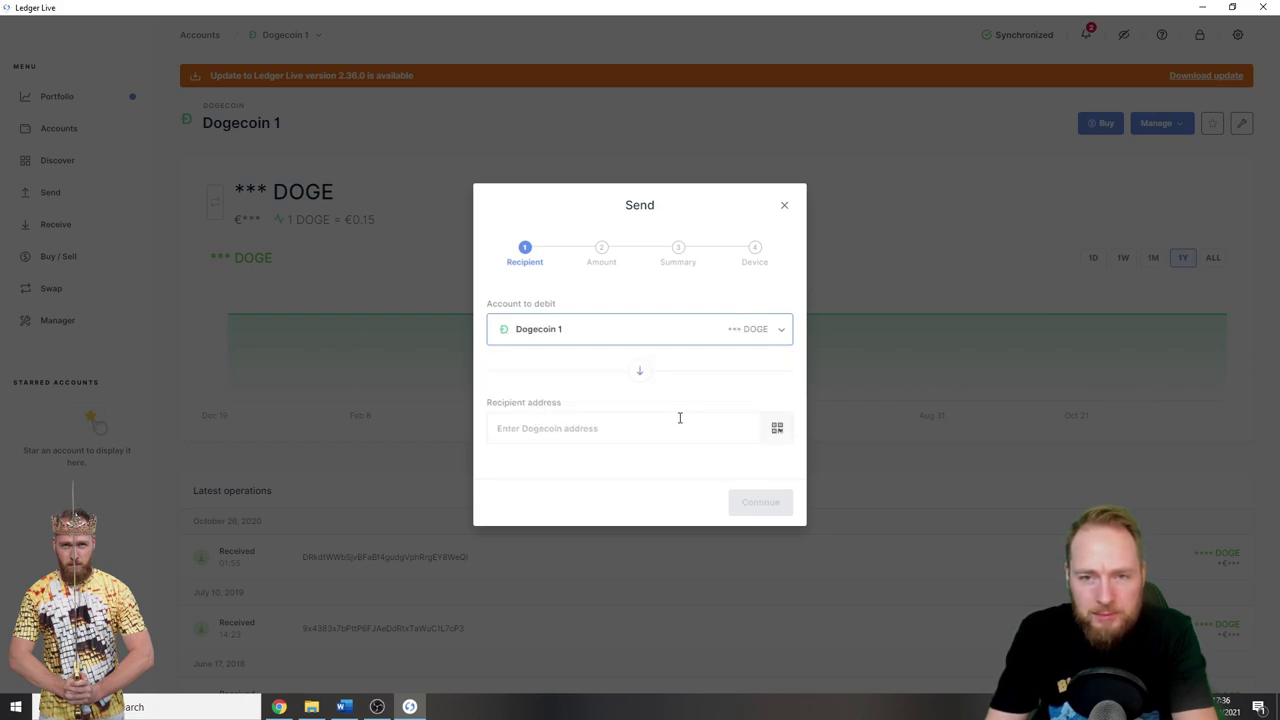
pyautogui.click(589, 428)
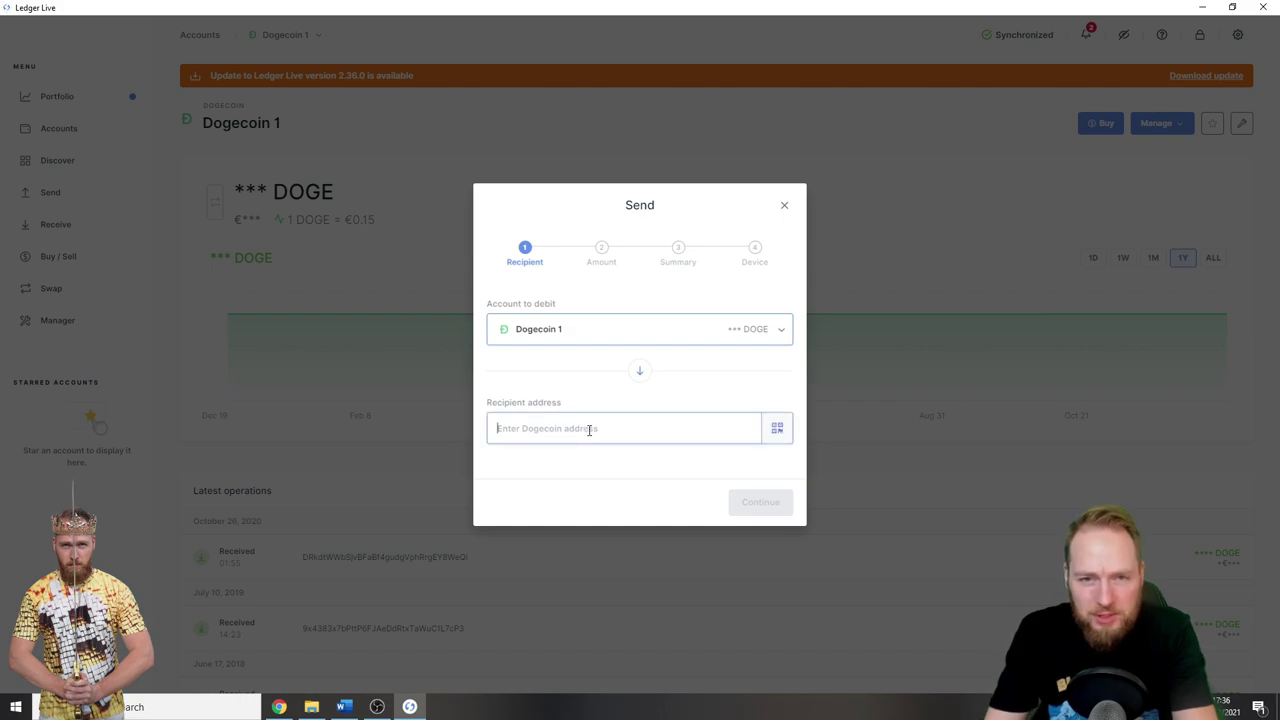
pyautogui.write('DAQjXLNXzJSKSGob3KCkHLFzDn4HxLYLHE')
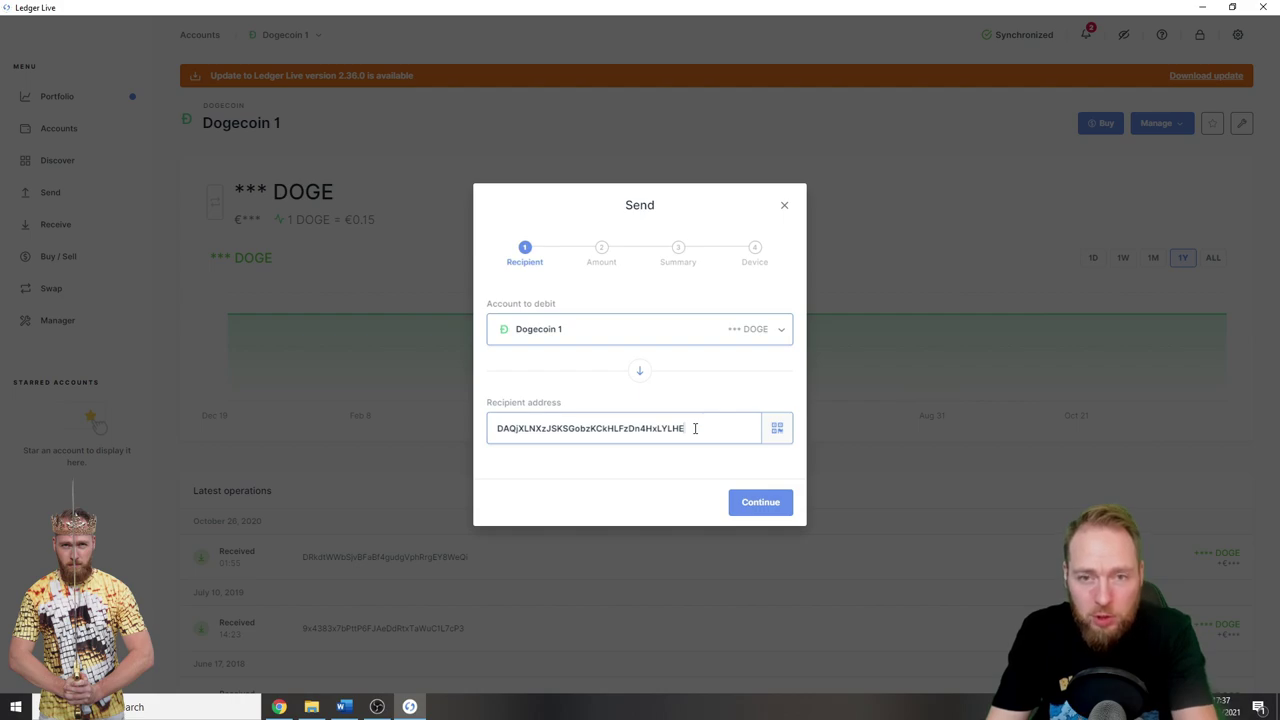
# - Send the maximum 1,589.38938384 DOGE with 7.75 DOGE medium fees and reach the Summary
pyautogui.click(764, 504)
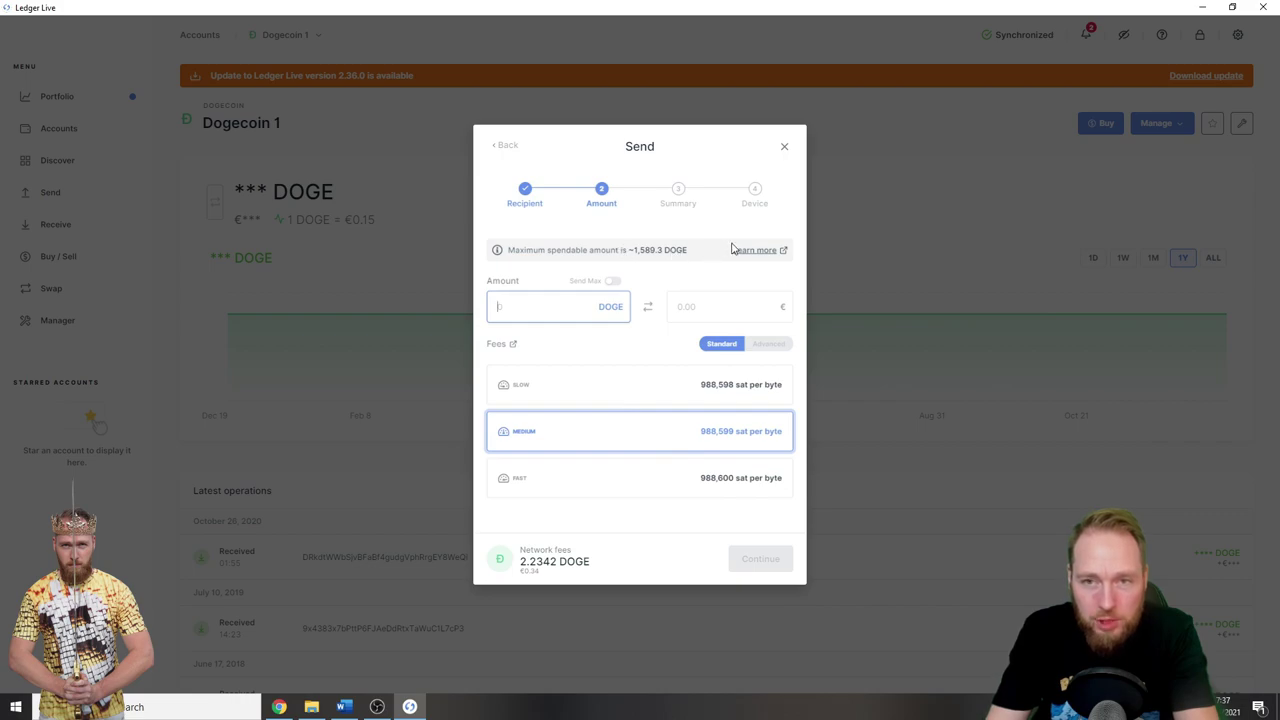
pyautogui.click(616, 283)
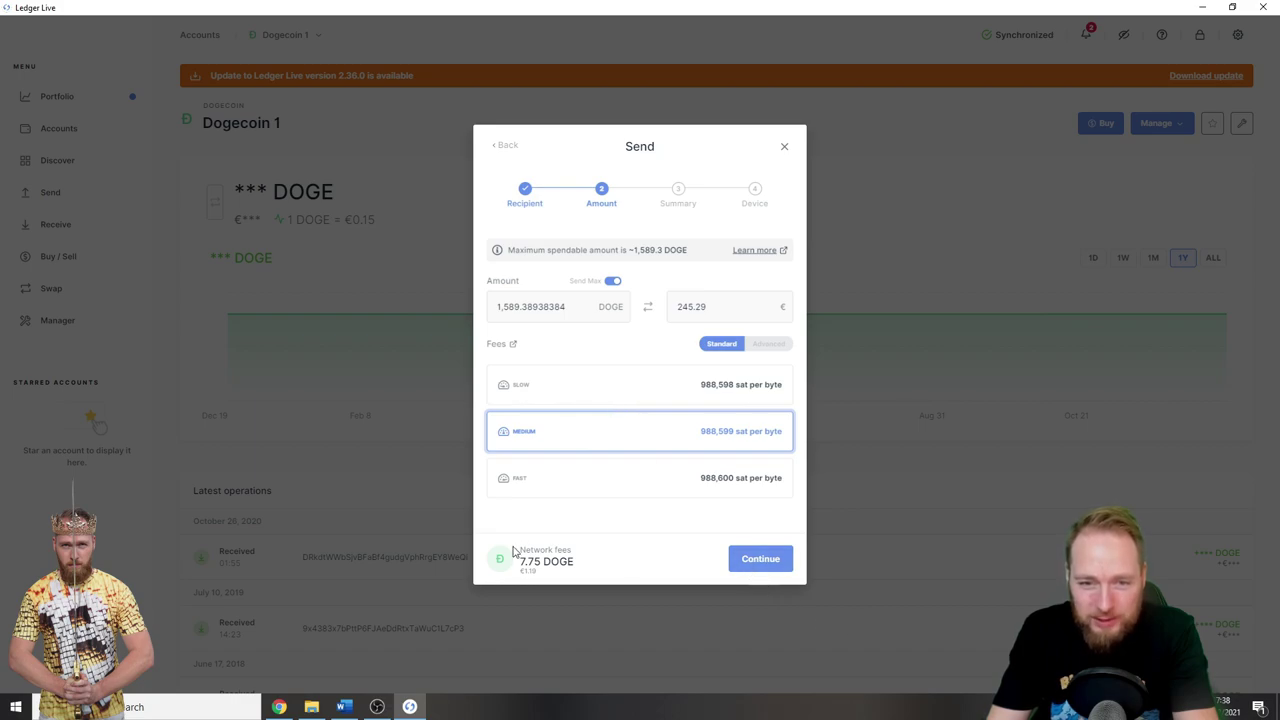
pyautogui.click(757, 566)
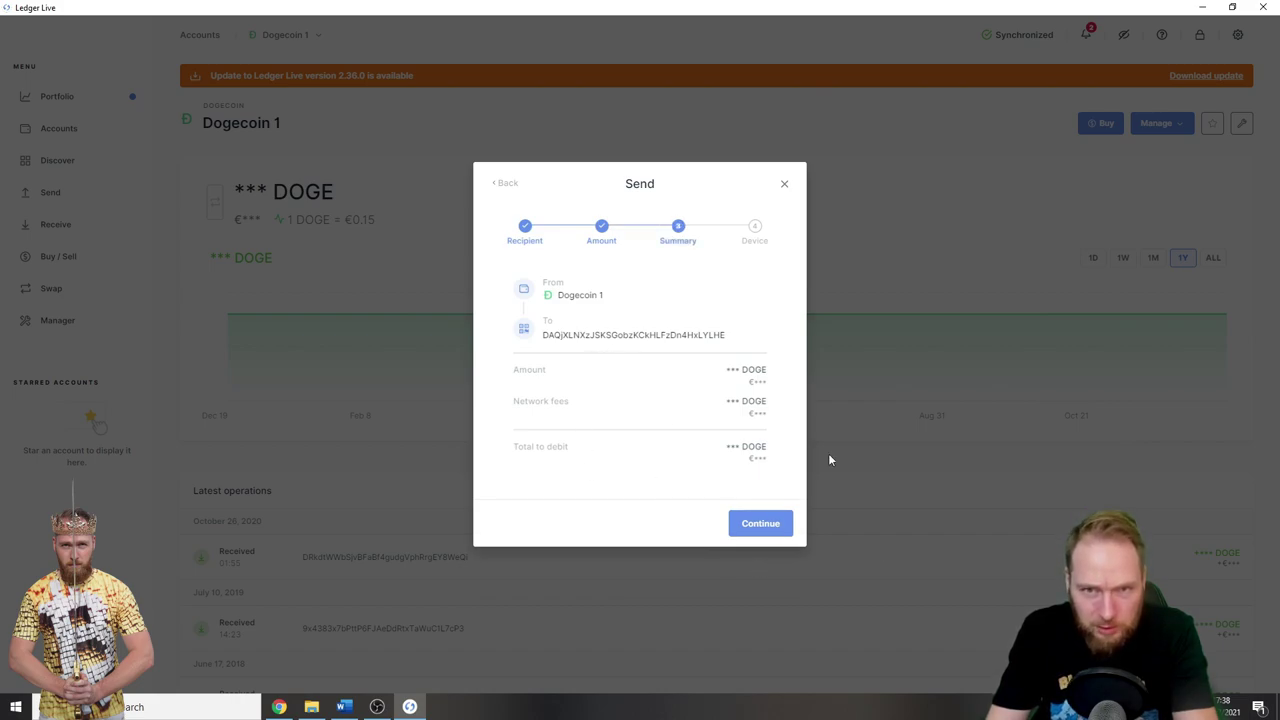
pyautogui.click(755, 527)
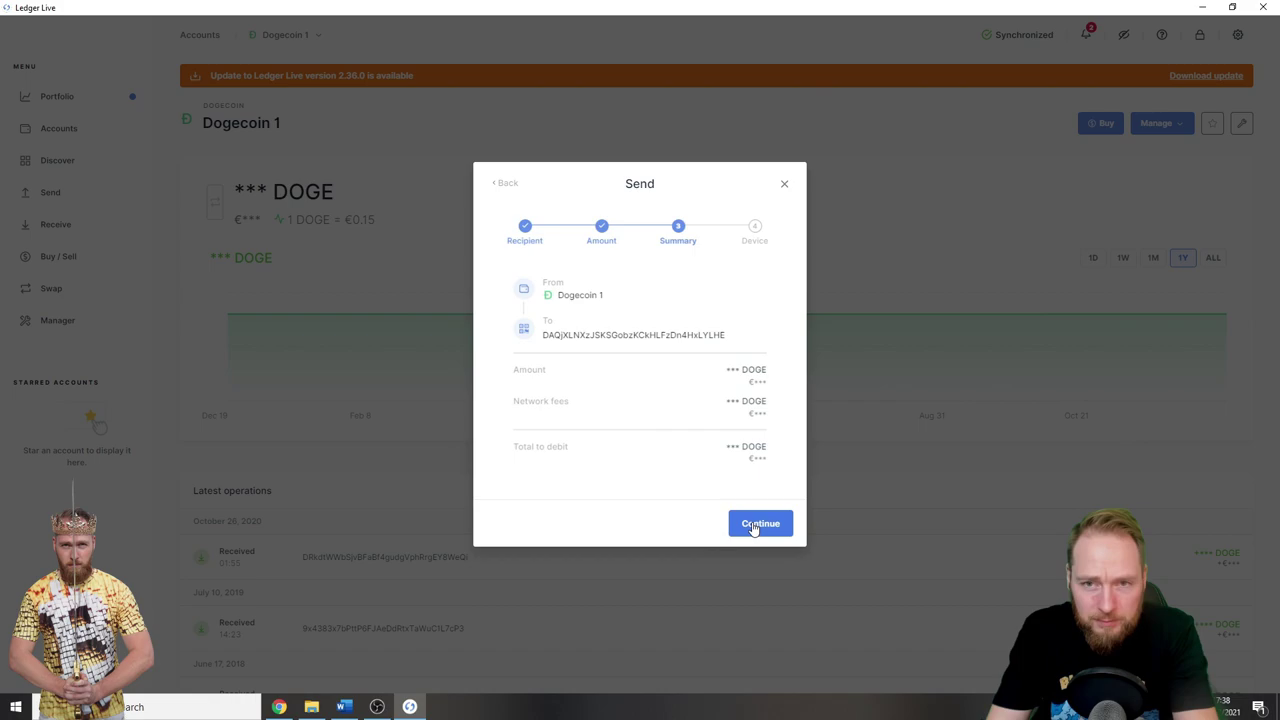
# - Confirm the summary and approve signing on the Ledger to broadcast the DOGE transfer
pyautogui.click(765, 526)
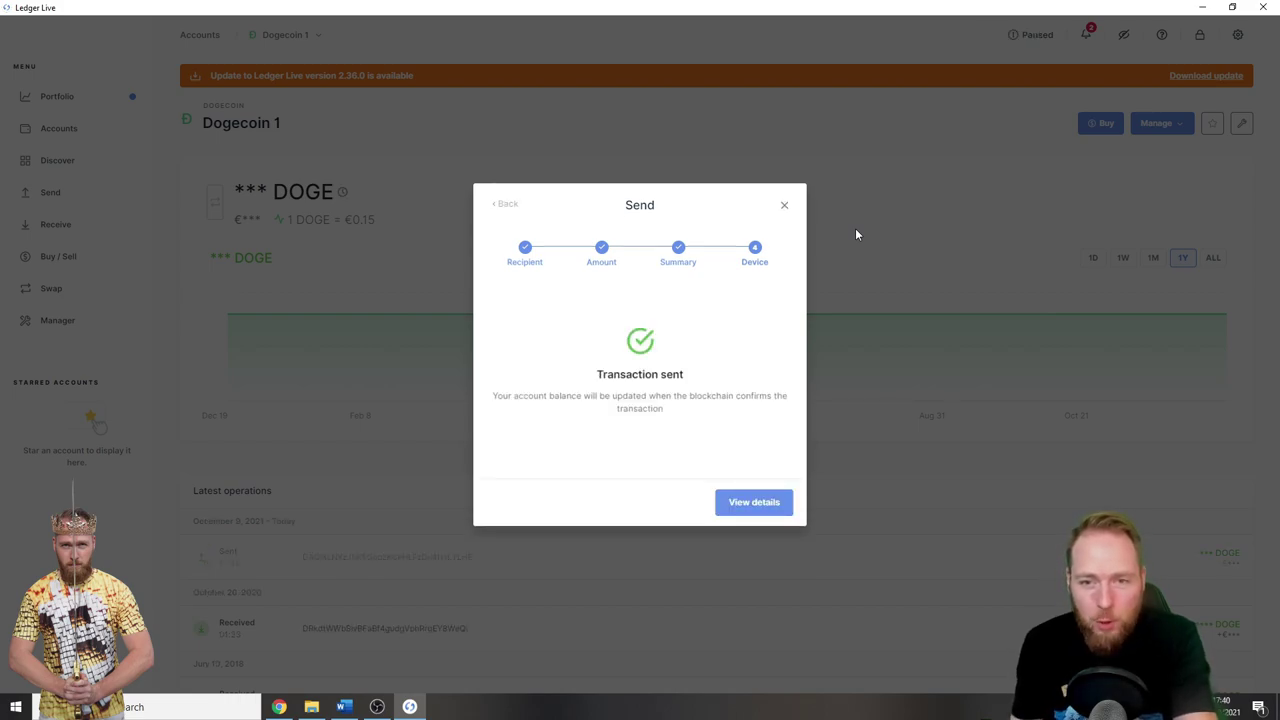
# - Inspect the transfer in DogeChain at 0 confirmations, then close the explorer tab
pyautogui.click(752, 500)
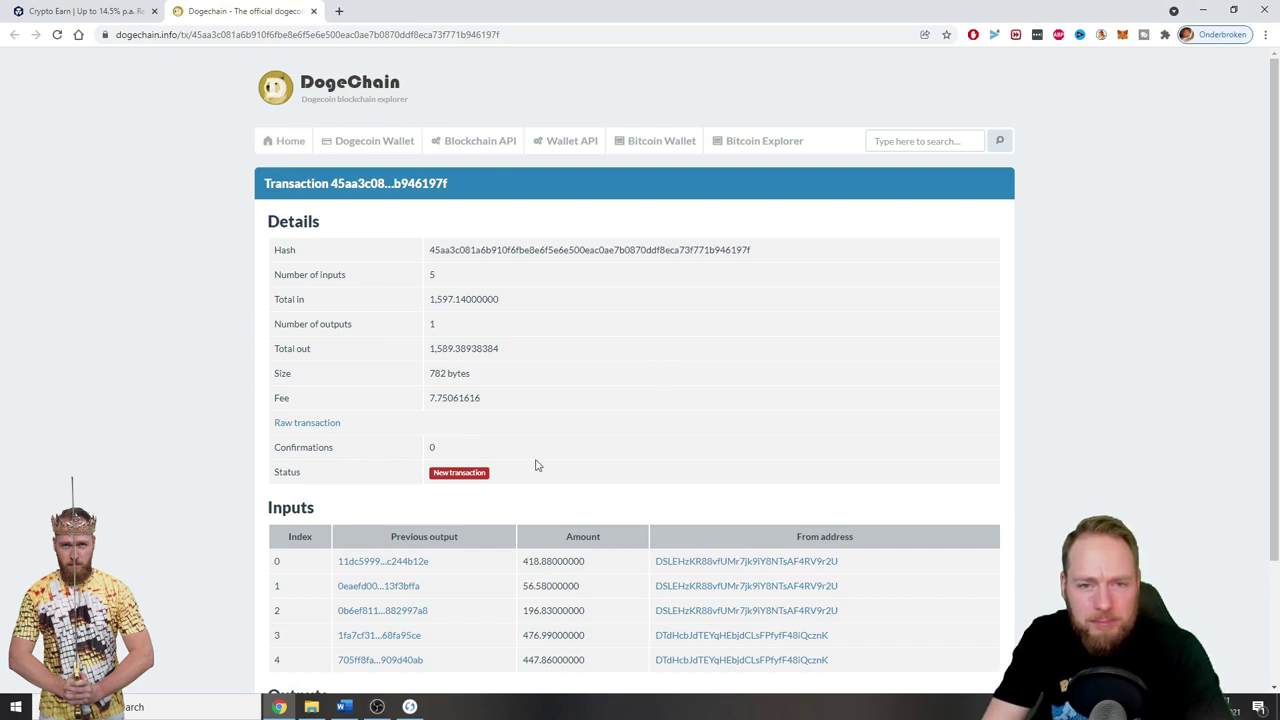
pyautogui.click(312, 12)
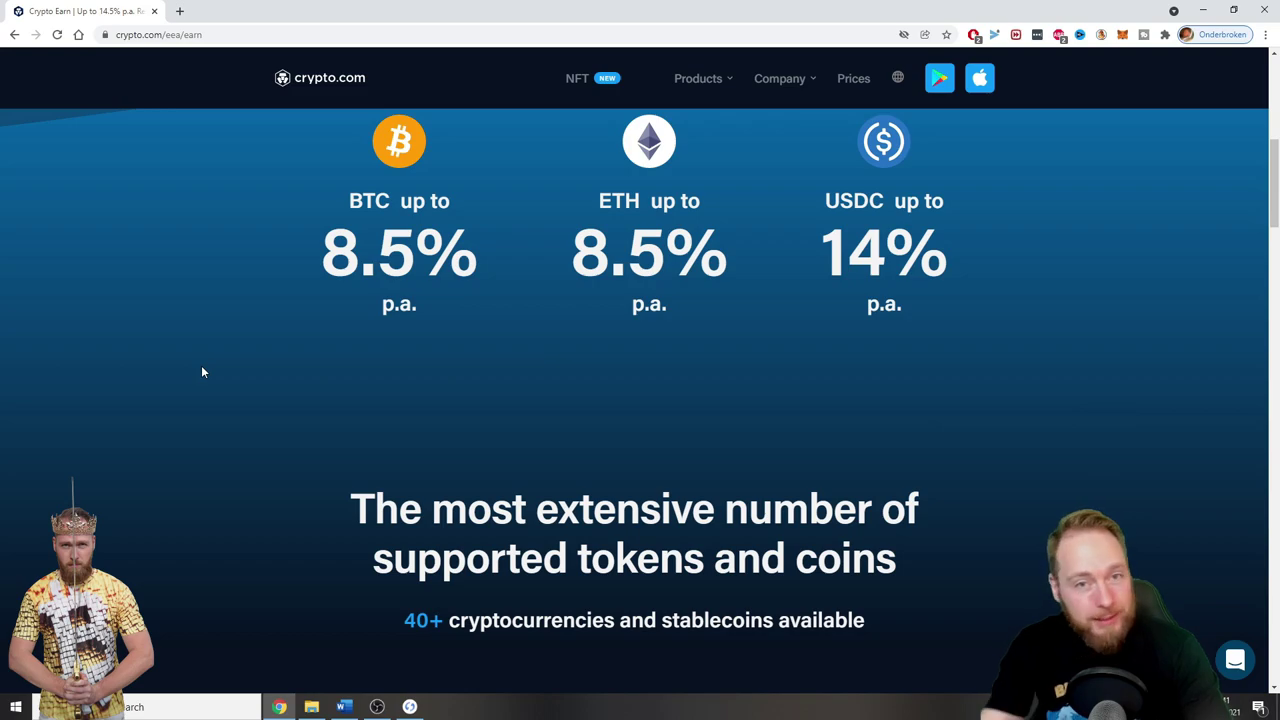
# - In the Earn rewards calculator, choose Dogecoin as deposit token and the '400 or less' CRO stake
pyautogui.scroll(-4, 280, 475)
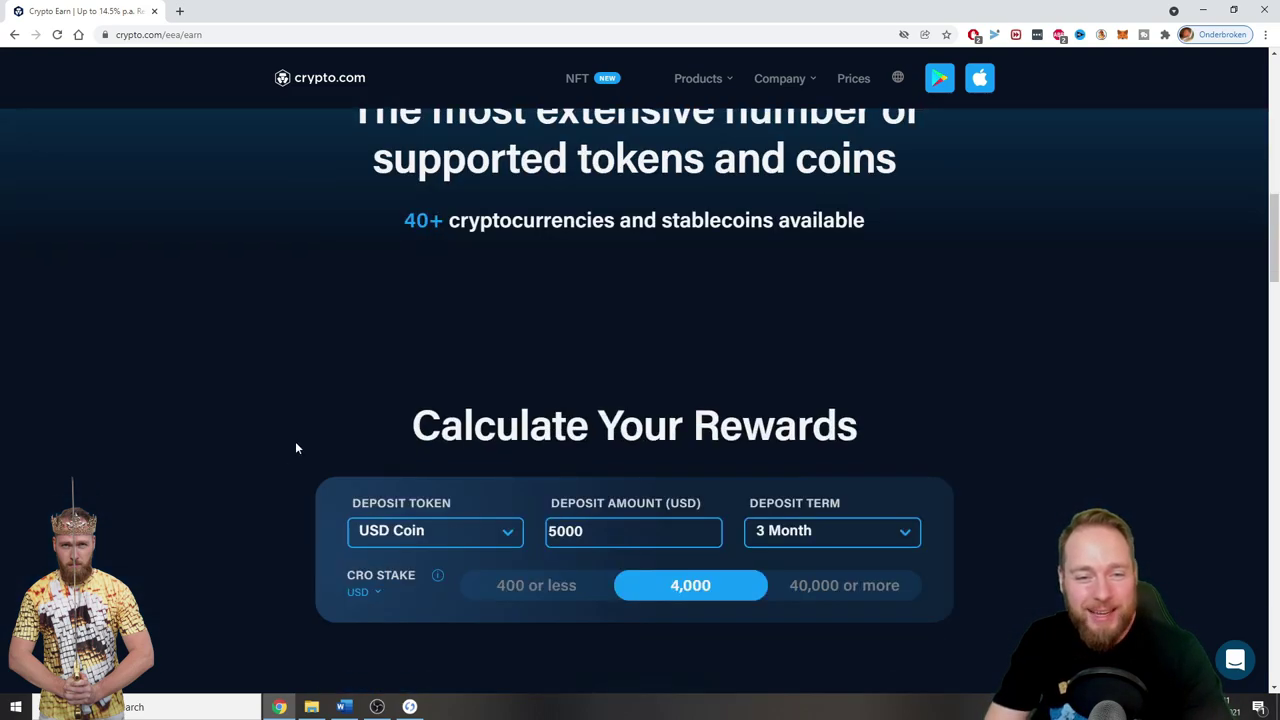
pyautogui.scroll(-1, 296, 448)
pyautogui.click(435, 397)
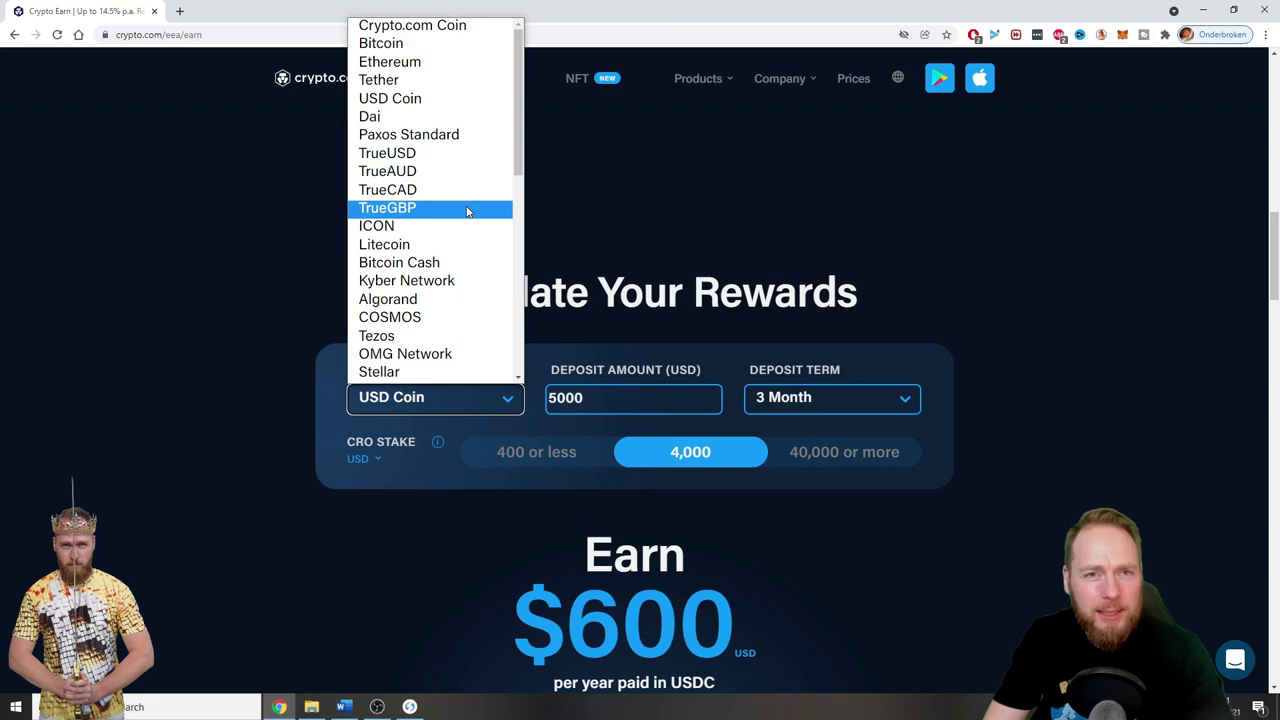
pyautogui.scroll(-5, 466, 210)
pyautogui.click(434, 282)
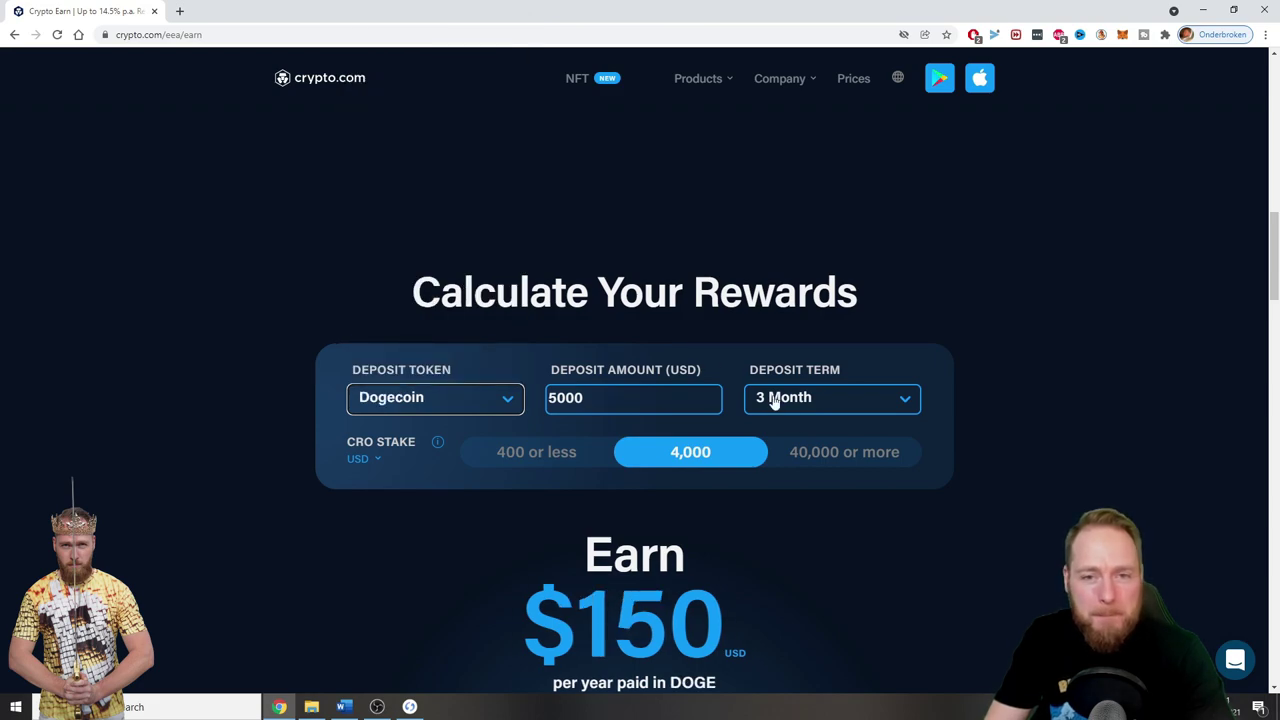
pyautogui.scroll(-2, 486, 492)
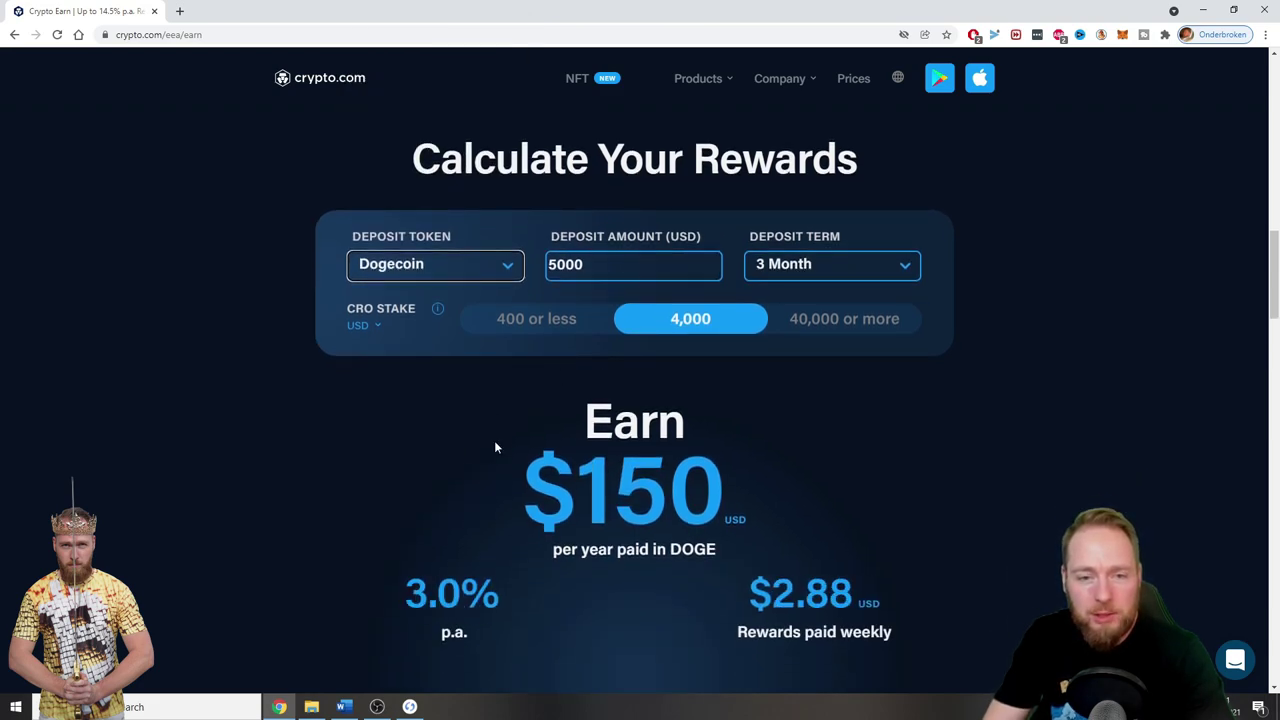
pyautogui.scroll(-1, 494, 440)
pyautogui.click(538, 257)
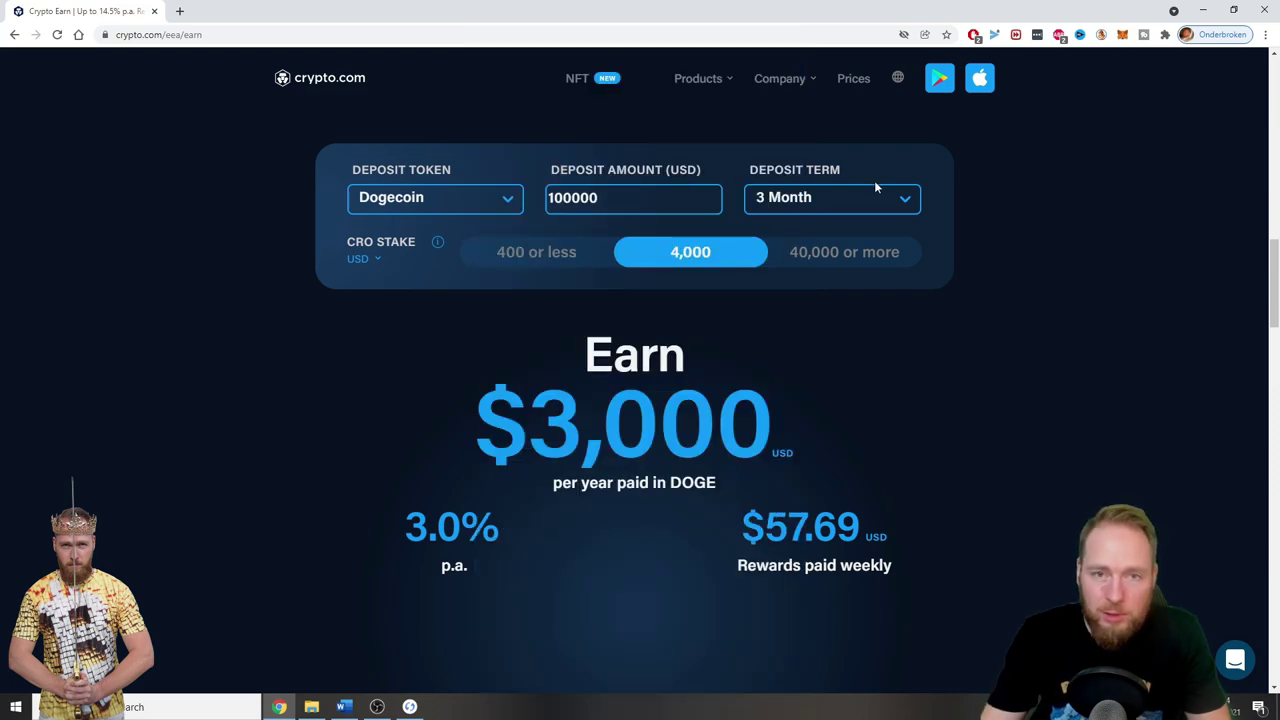
# - Set the Deposit Term to Flexible with a '400 or less' CRO stake, giving 0.5%
pyautogui.click(875, 190)
pyautogui.click(806, 259)
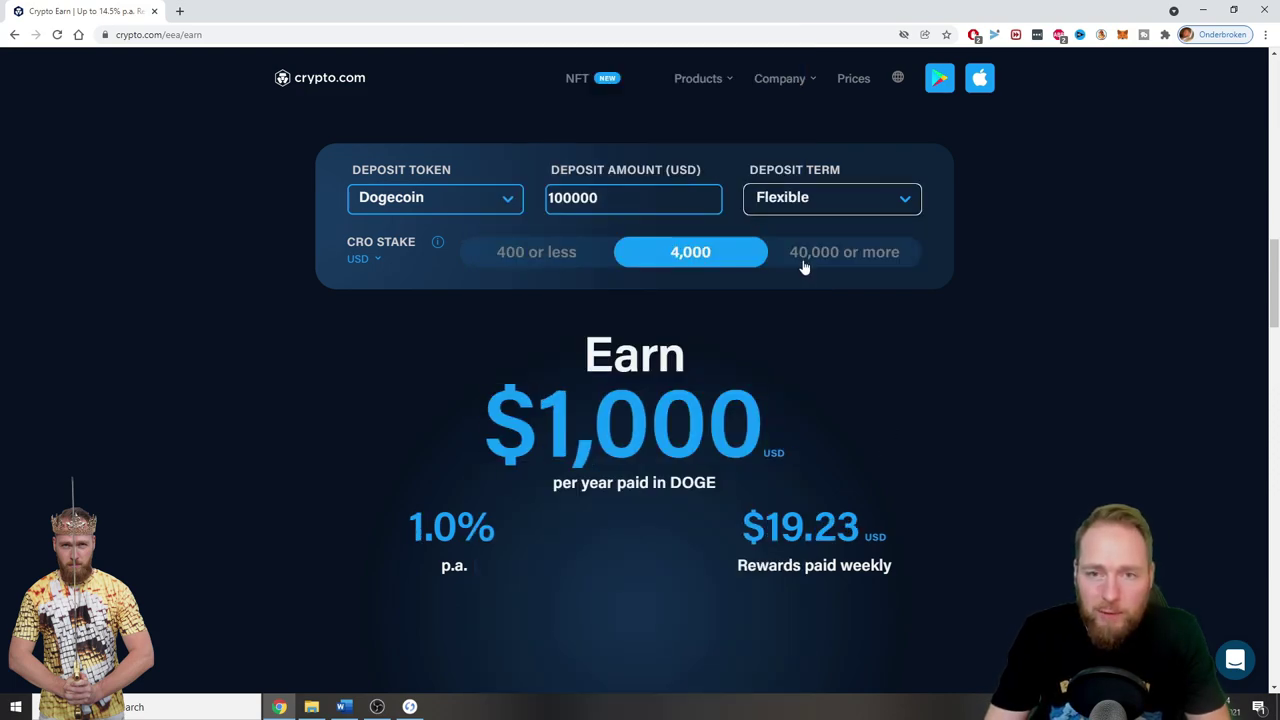
pyautogui.click(559, 270)
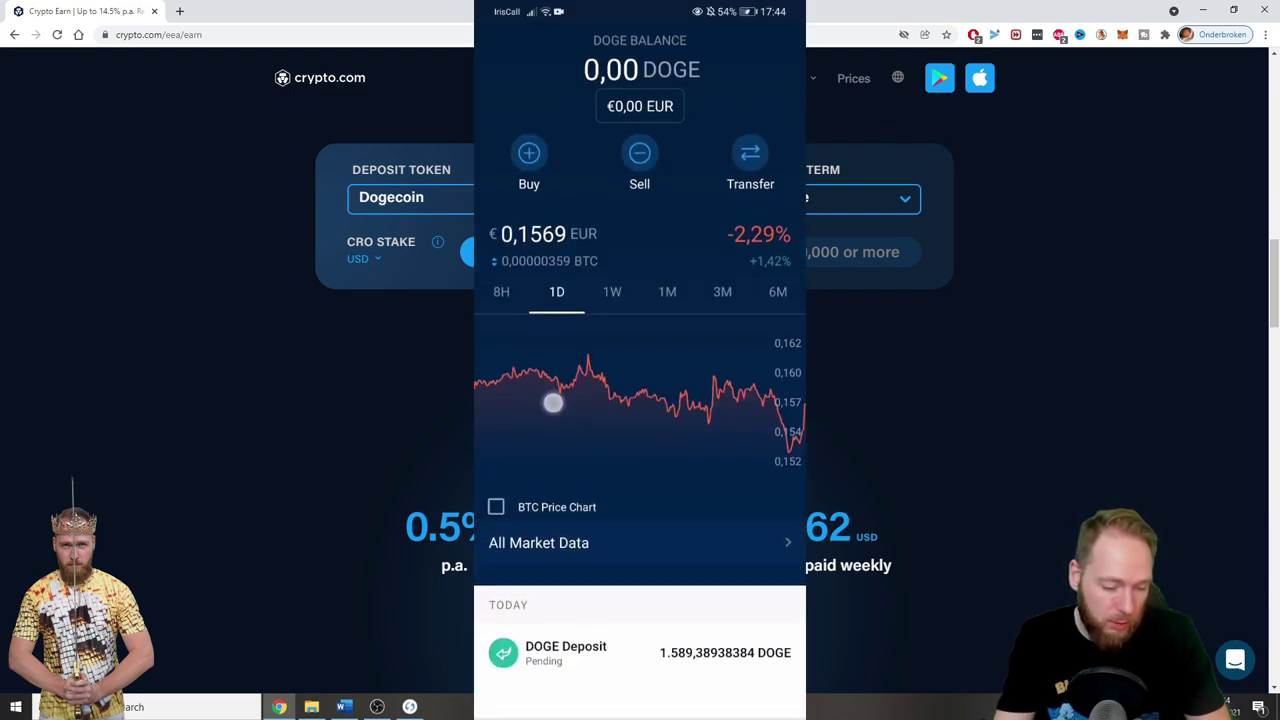
# - Scroll the Crypto.com DOGE screen to find the pending deposit and inspect a point on the DOGE price chart
pyautogui.moveTo(553, 402); pyautogui.dragTo(553, 372)
pyautogui.moveTo(580, 471); pyautogui.dragTo(574, 431)
pyautogui.moveTo(628, 524); pyautogui.dragTo(597, 469)
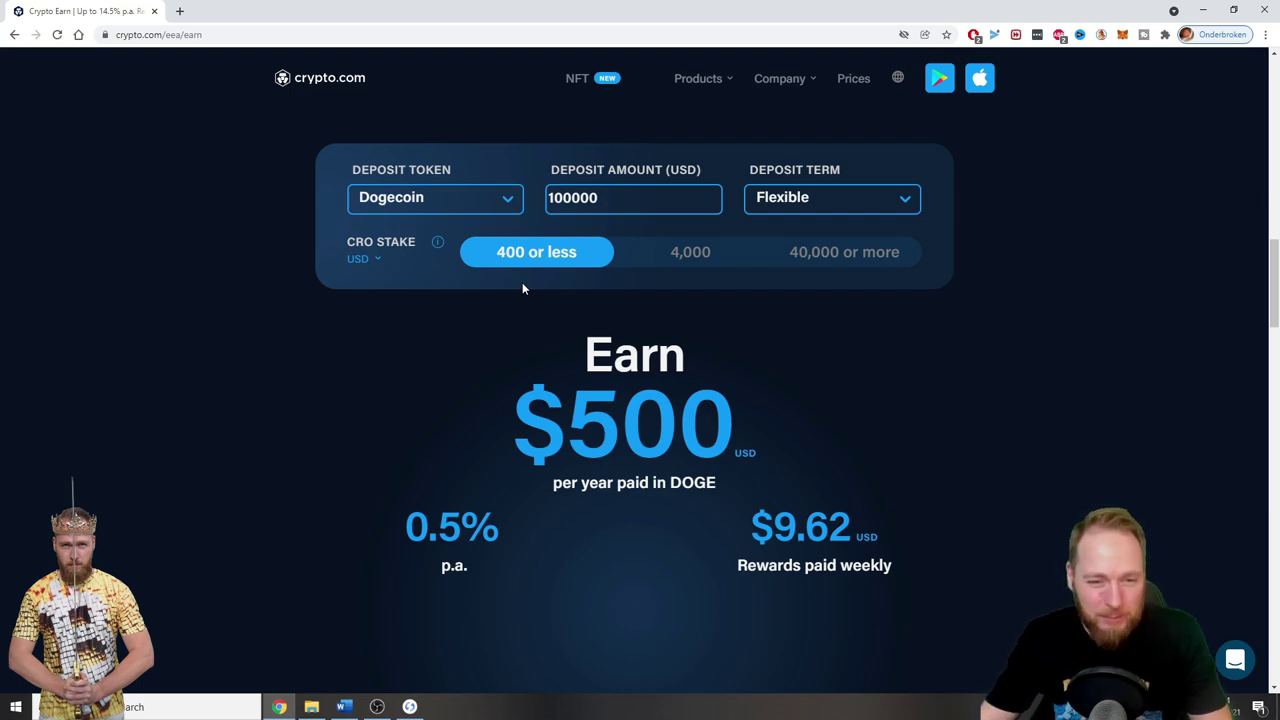
# - Back in Ledger Live, close the transaction details to show today's 17:40 Sent DOGE operation
pyautogui.click(409, 706)
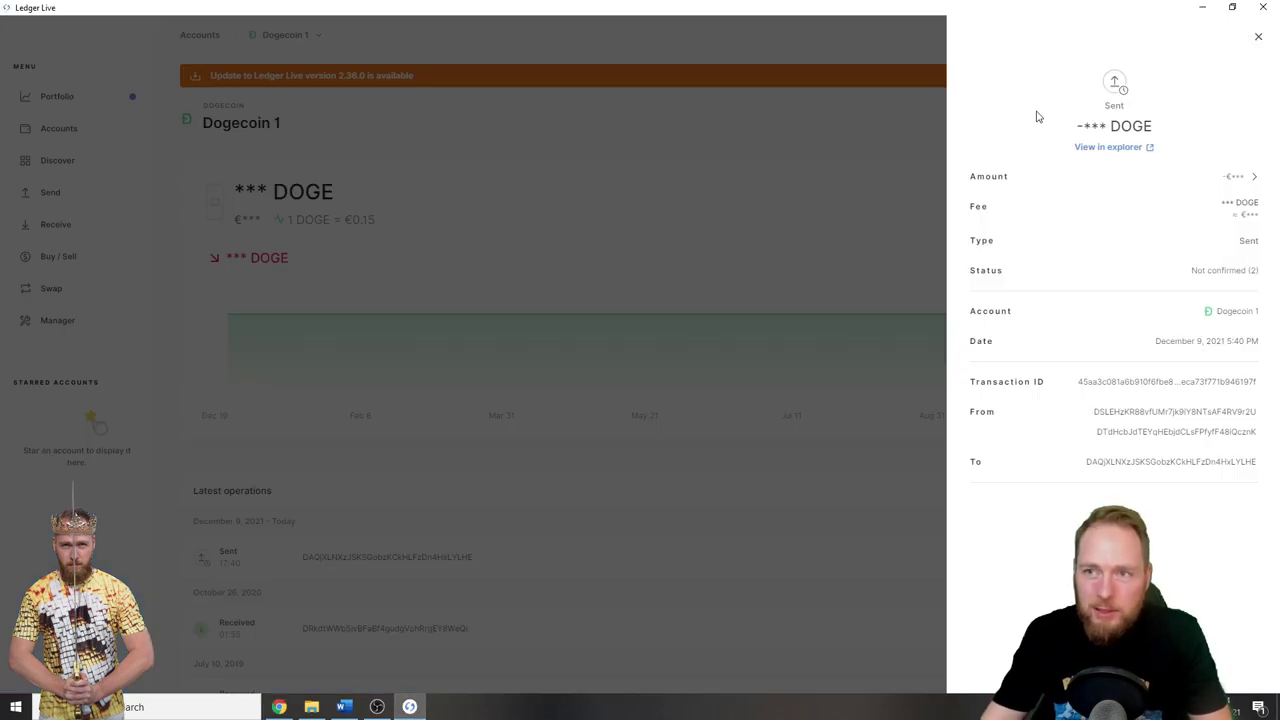
pyautogui.click(1258, 36)
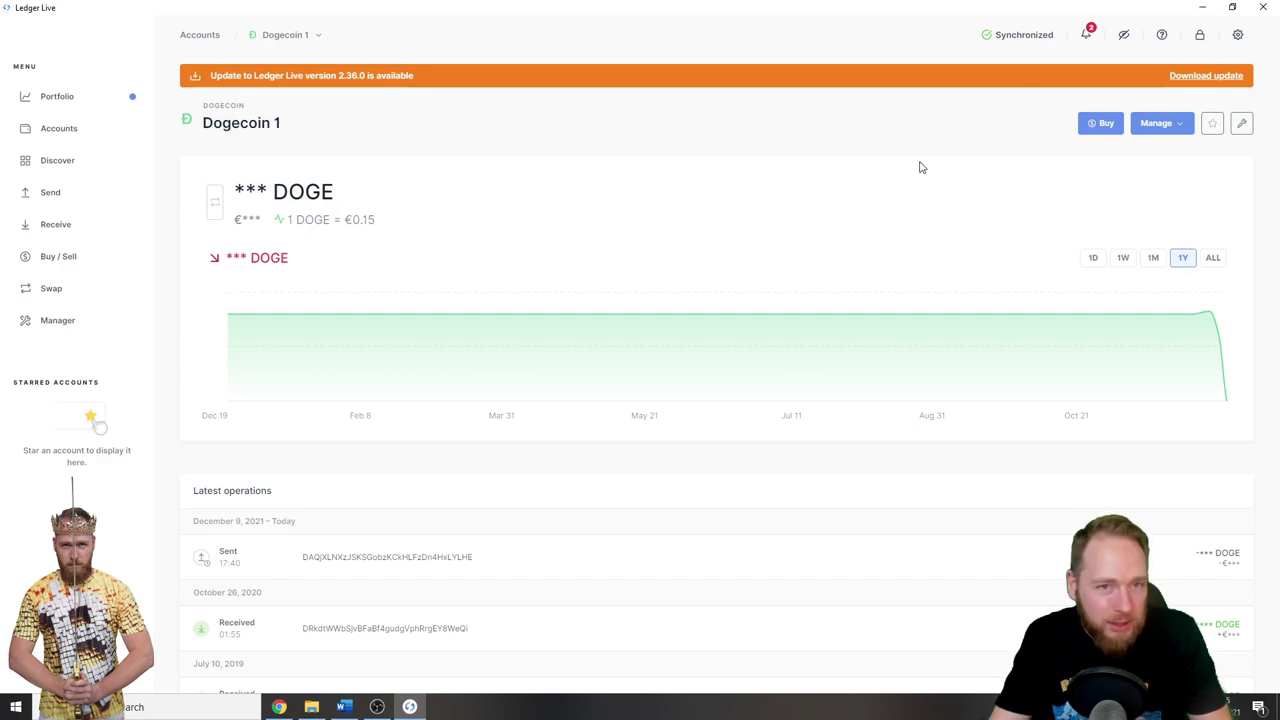